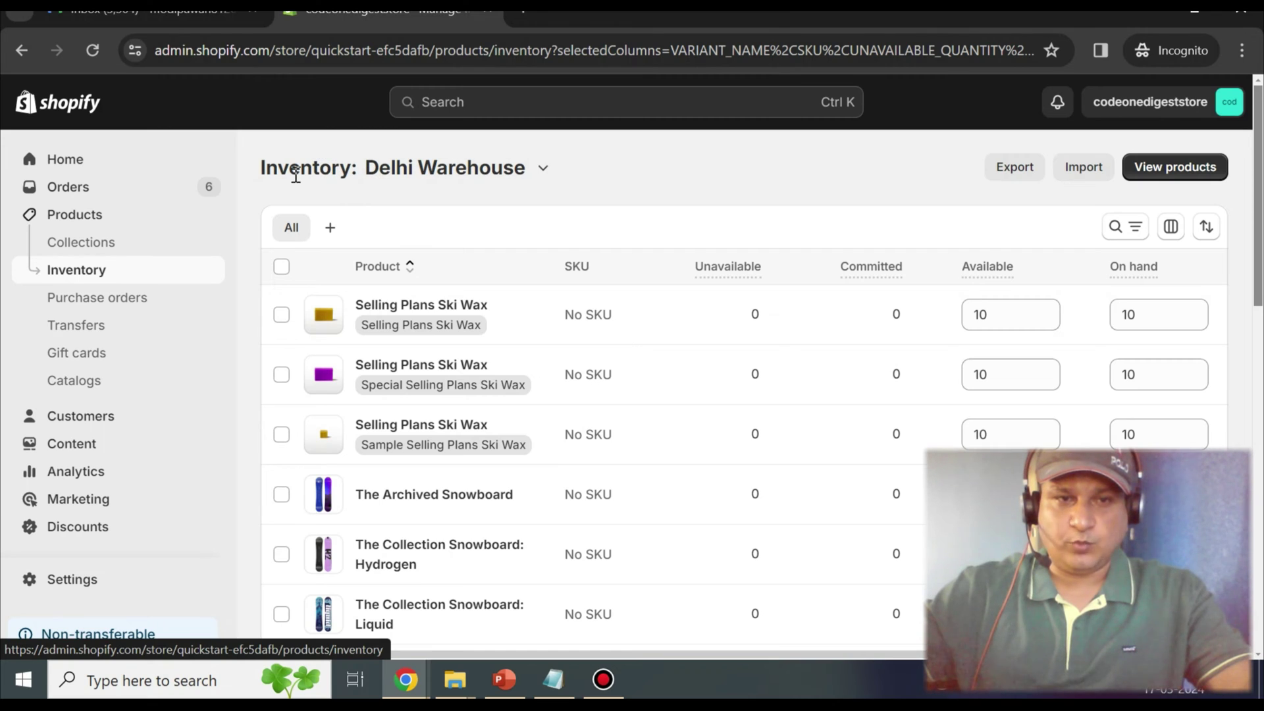
# Switch the Inventory page's location from Delhi Warehouse to Snow City Warehouse.
pyautogui.click(545, 170)
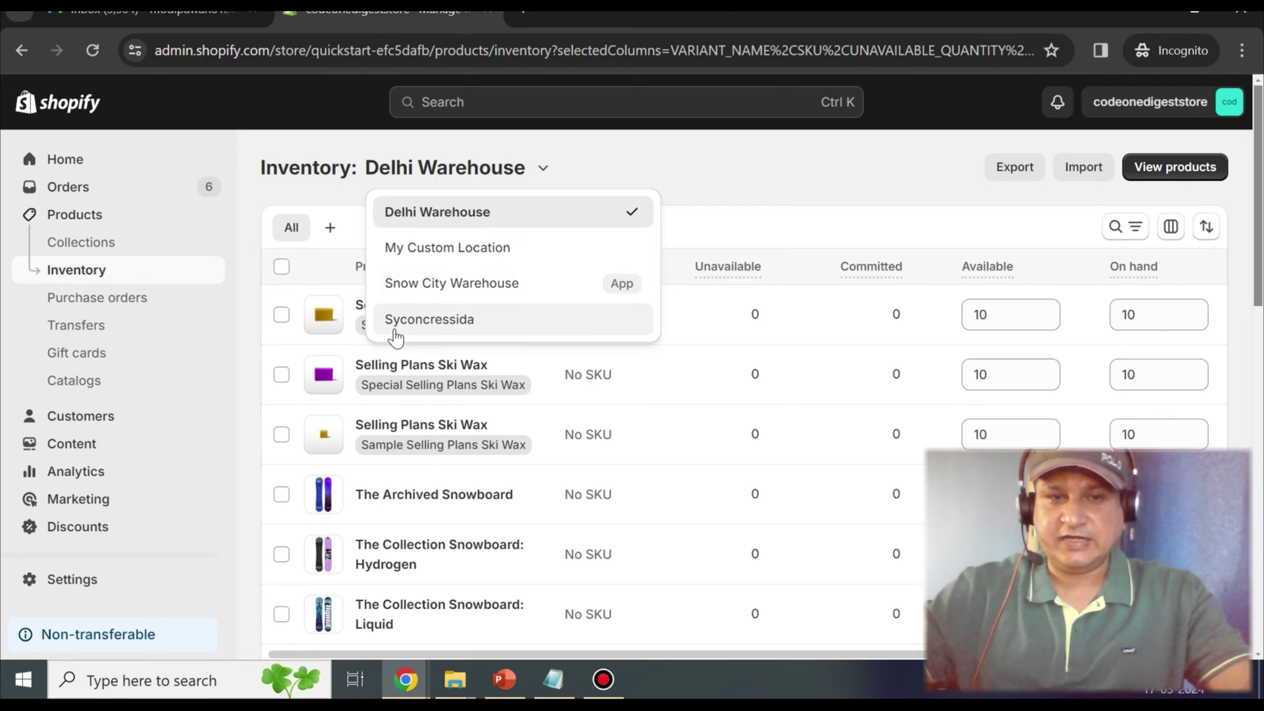
pyautogui.click(644, 191)
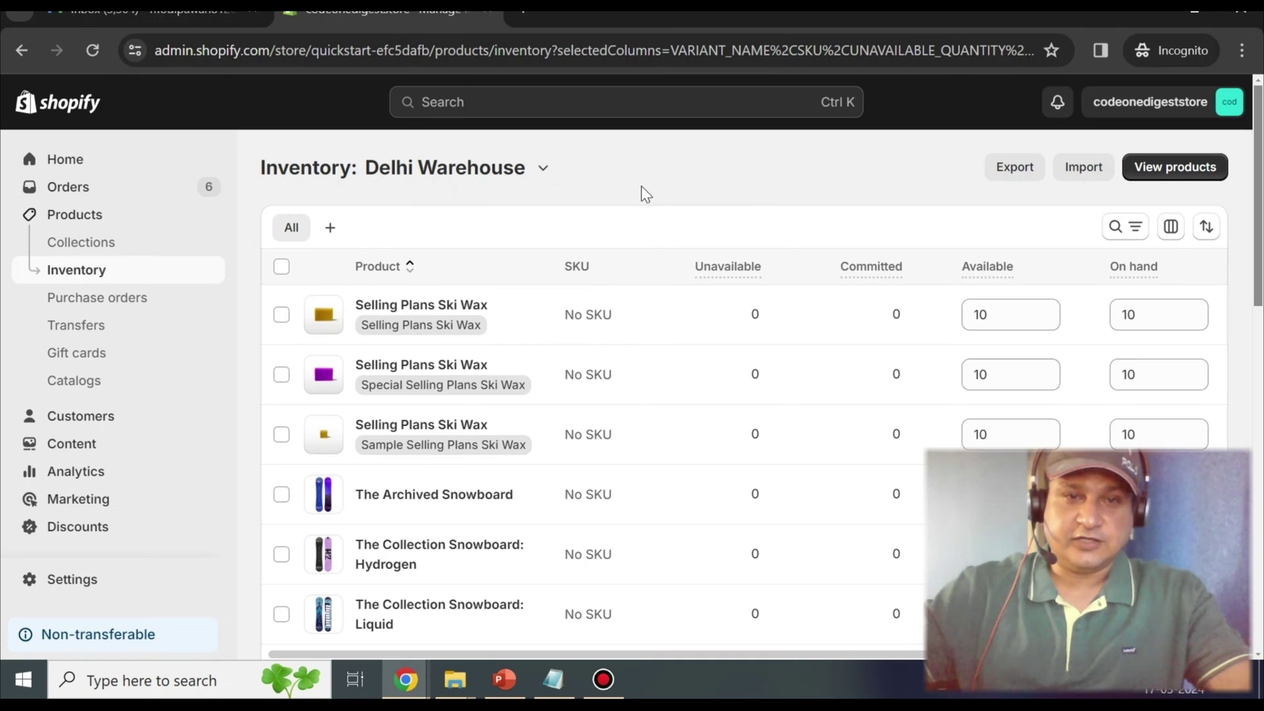
pyautogui.click(542, 172)
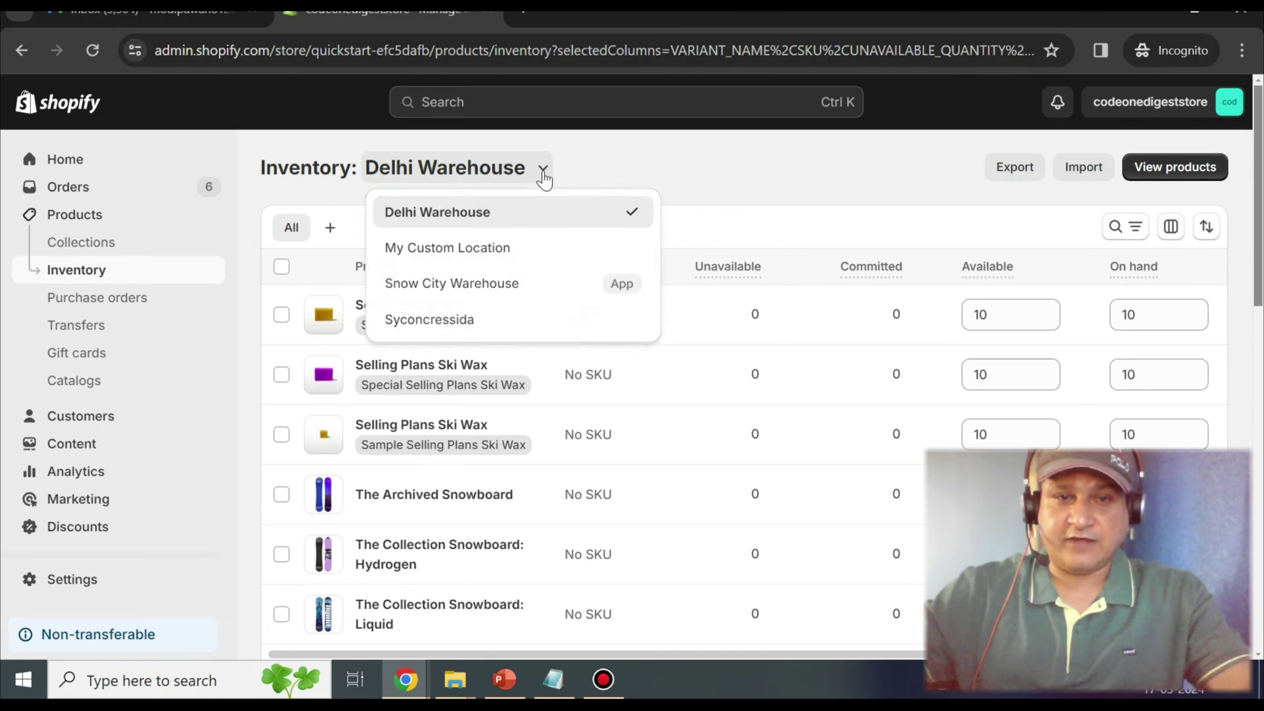
pyautogui.click(481, 286)
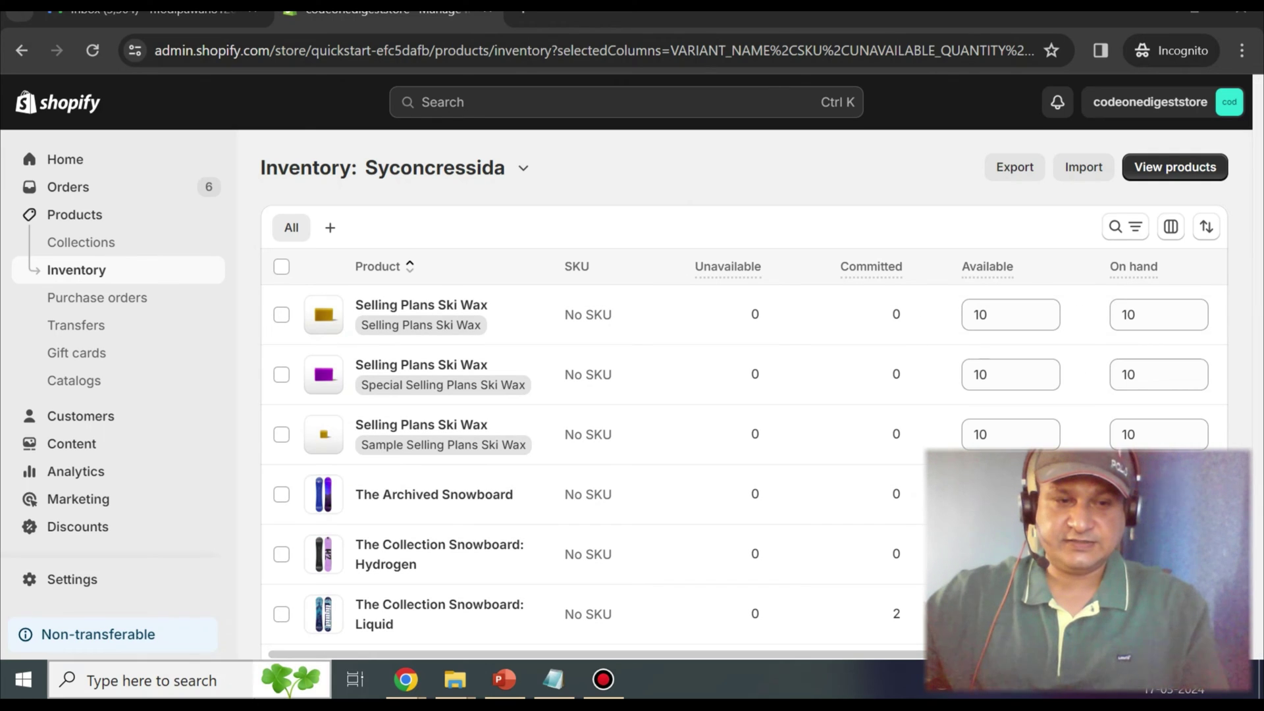
# Go to the Locations settings, review the three existing locations, and begin adding a new one.
pyautogui.click(61, 586)
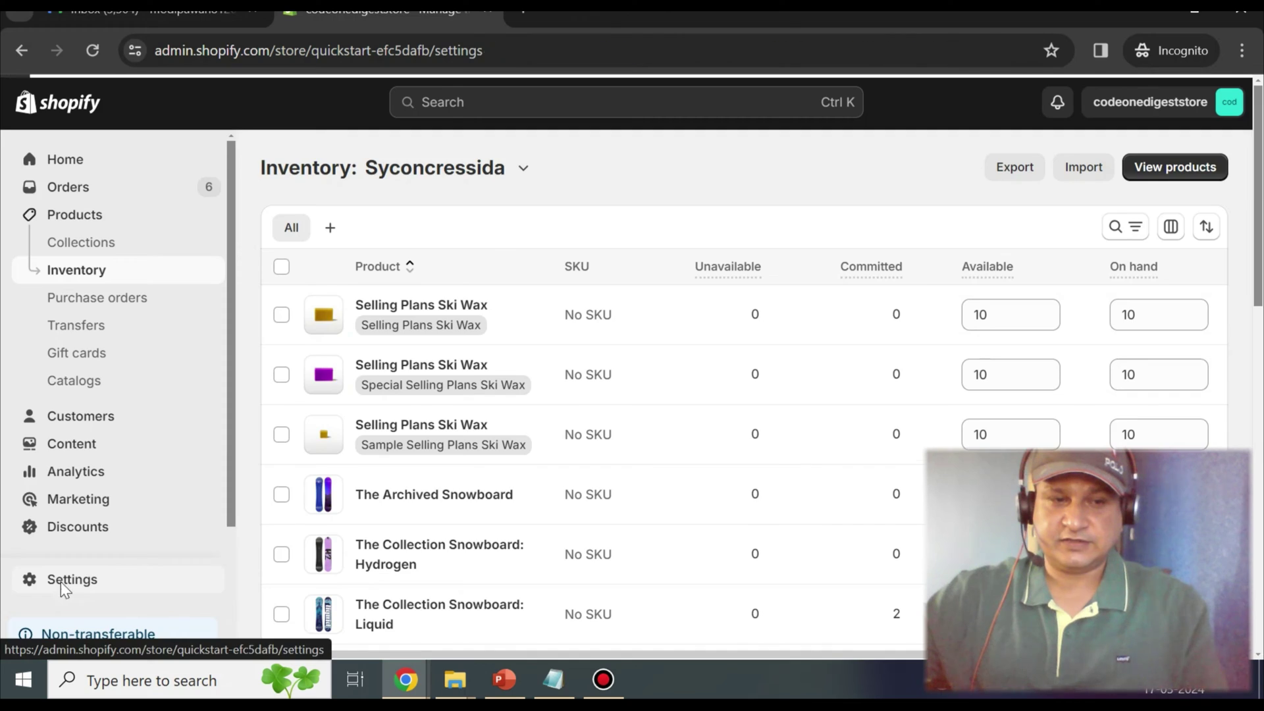
pyautogui.scroll(-1, 237, 441)
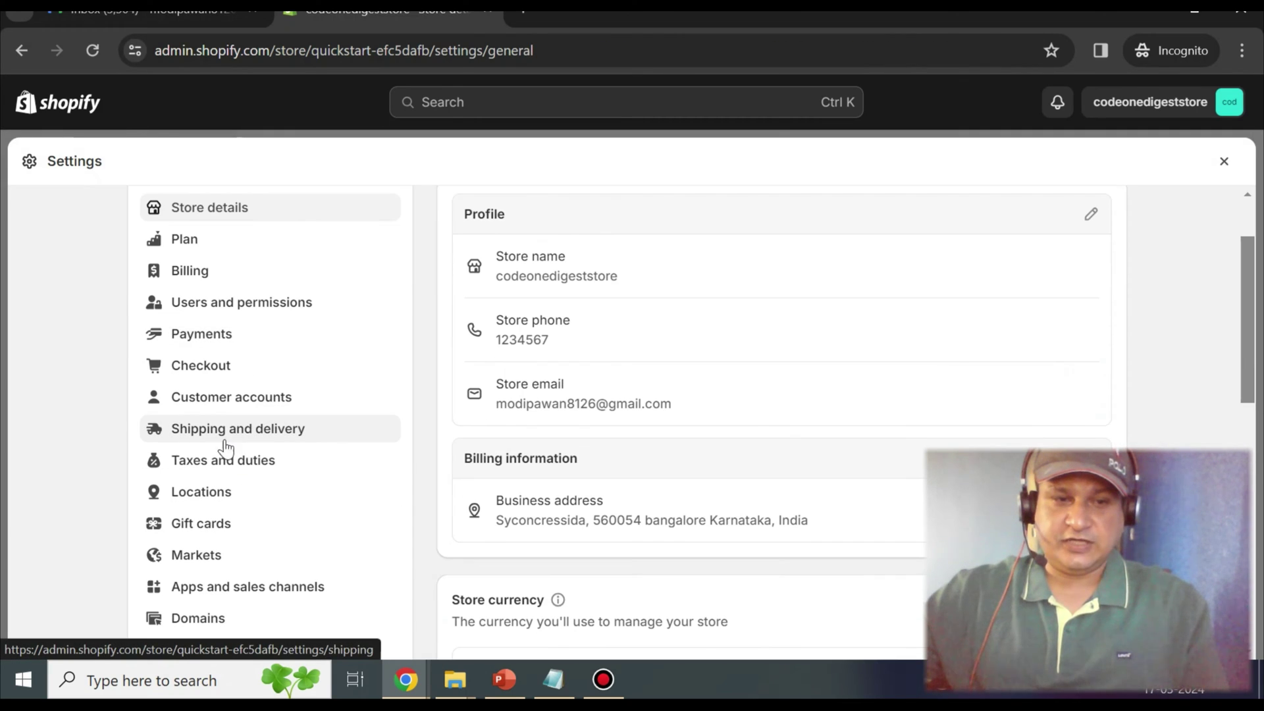
pyautogui.click(202, 493)
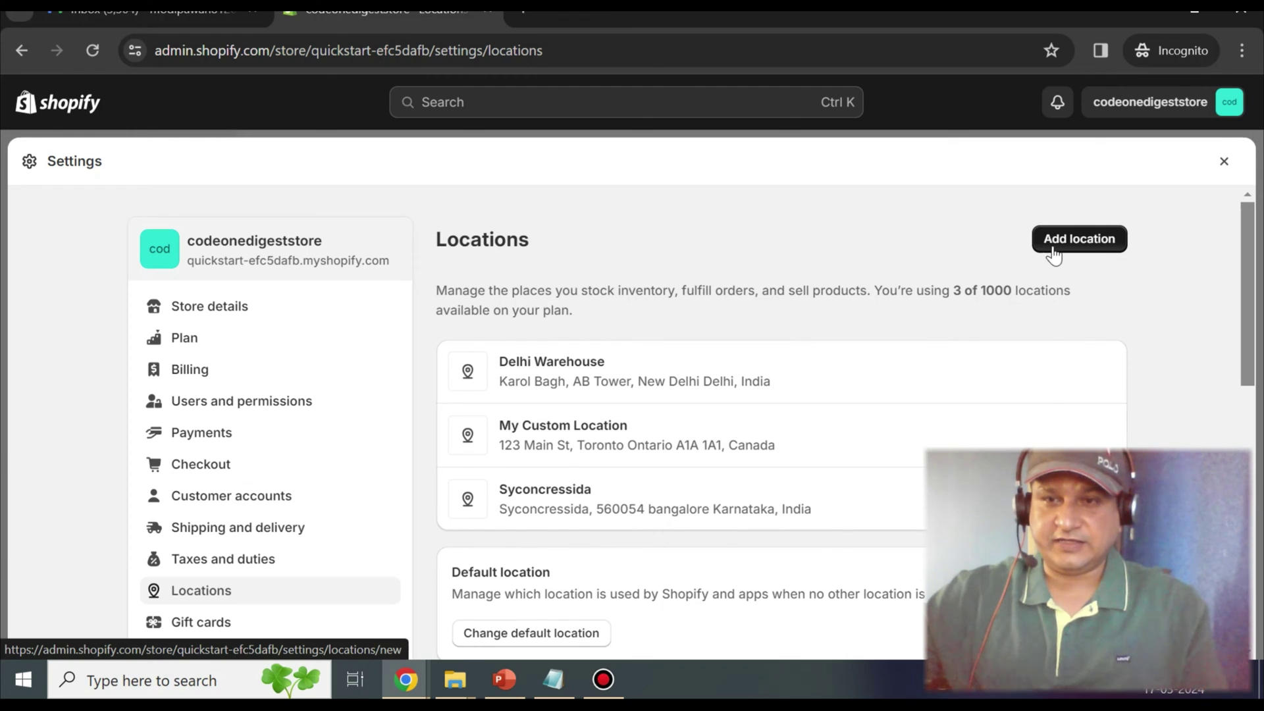
pyautogui.click(1087, 247)
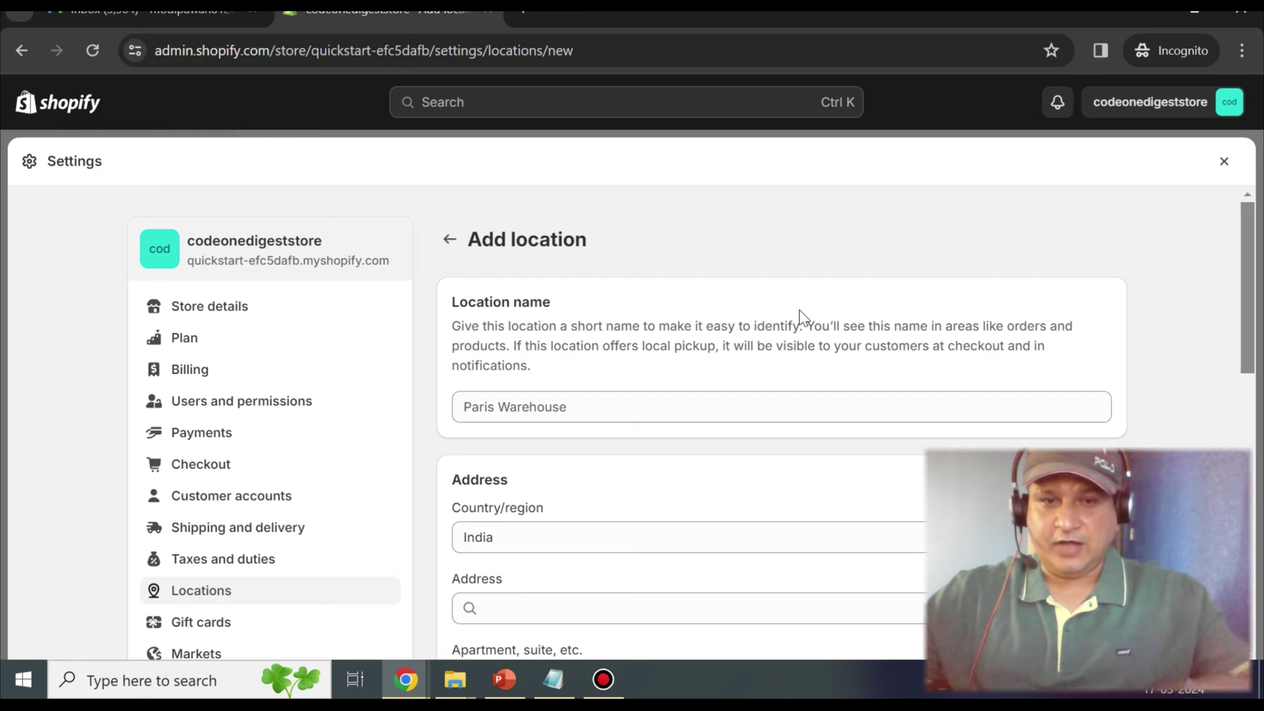
# Name the new location Bangalore Warehouse and pick Koramangala as its address.
pyautogui.click(532, 406)
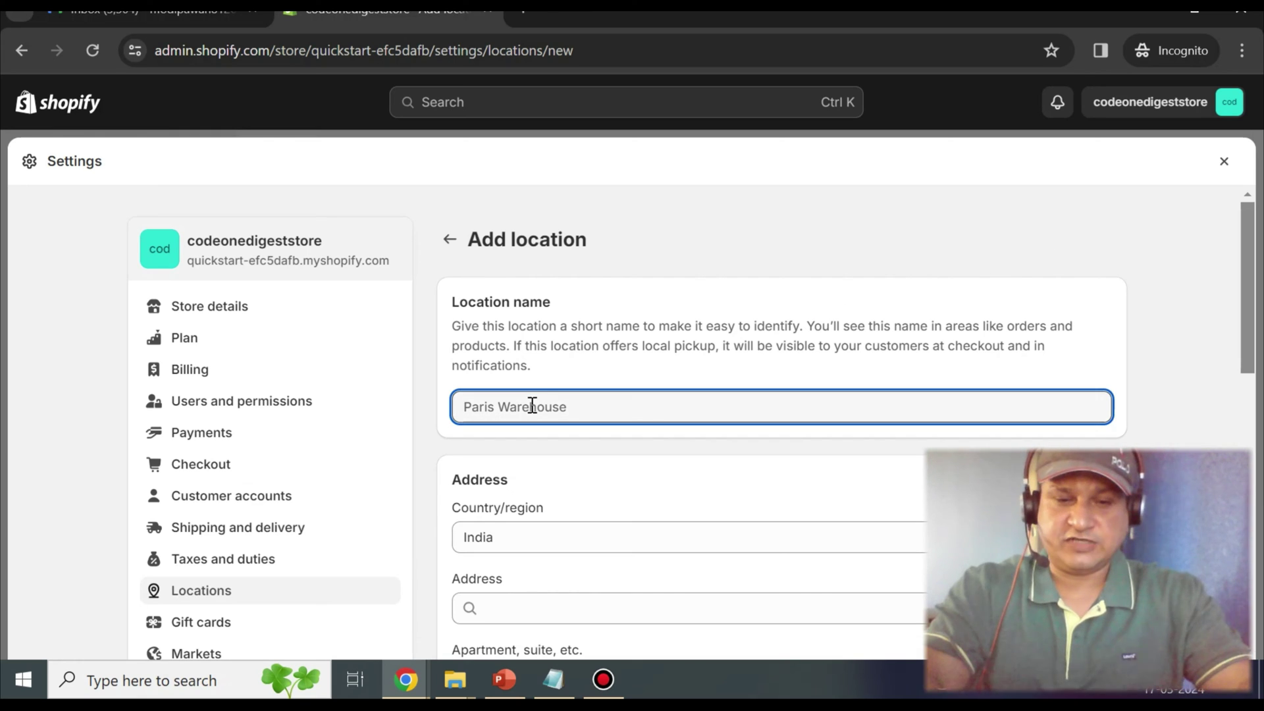
pyautogui.write('Bangalore Warehouse')
pyautogui.scroll(-3, 496, 339)
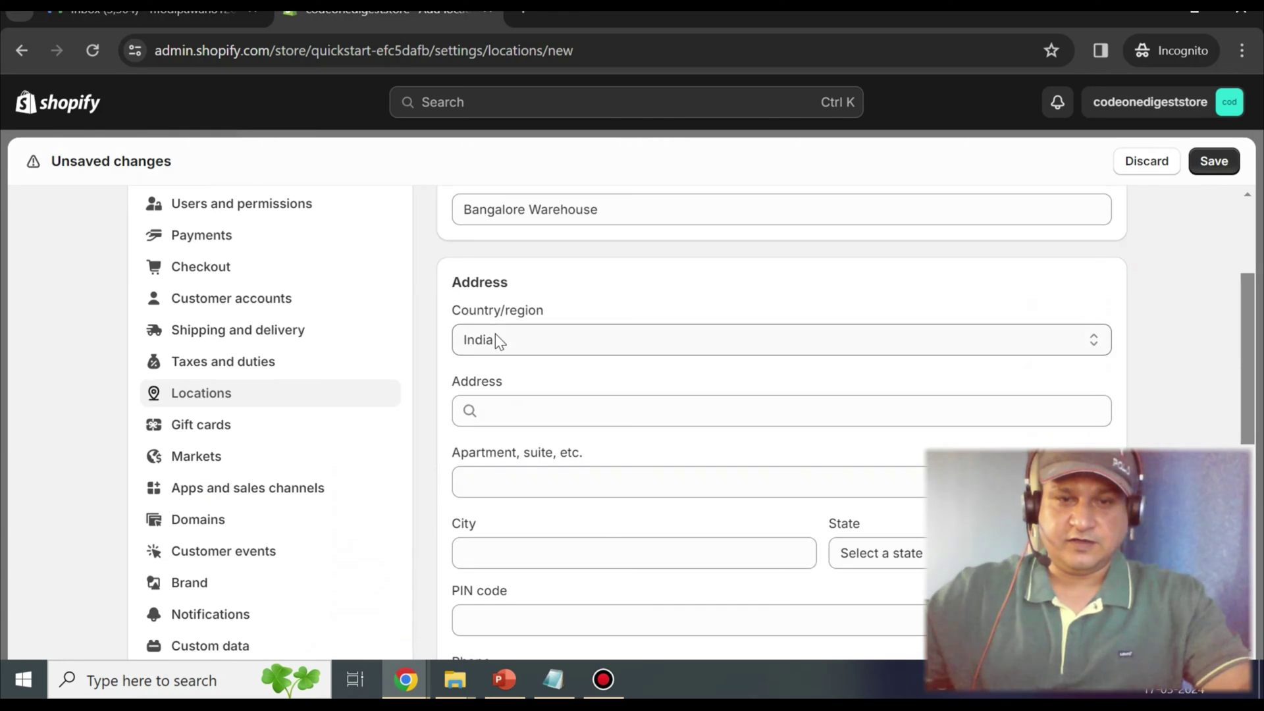
pyautogui.click(514, 412)
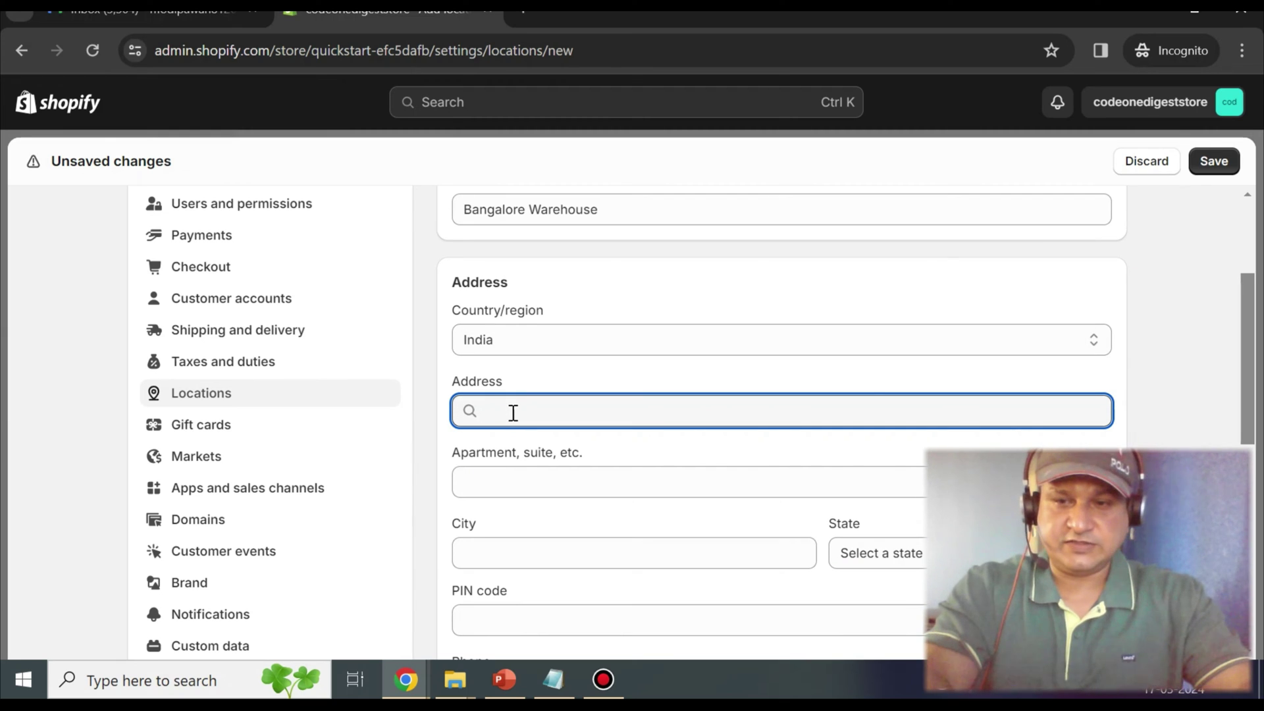
pyautogui.write('Kora')
pyautogui.click(513, 451)
# Enter AB Tower as the apartment and save the Bangalore Warehouse location.
pyautogui.scroll(-3, 531, 283)
pyautogui.click(531, 283)
pyautogui.write('AB ')
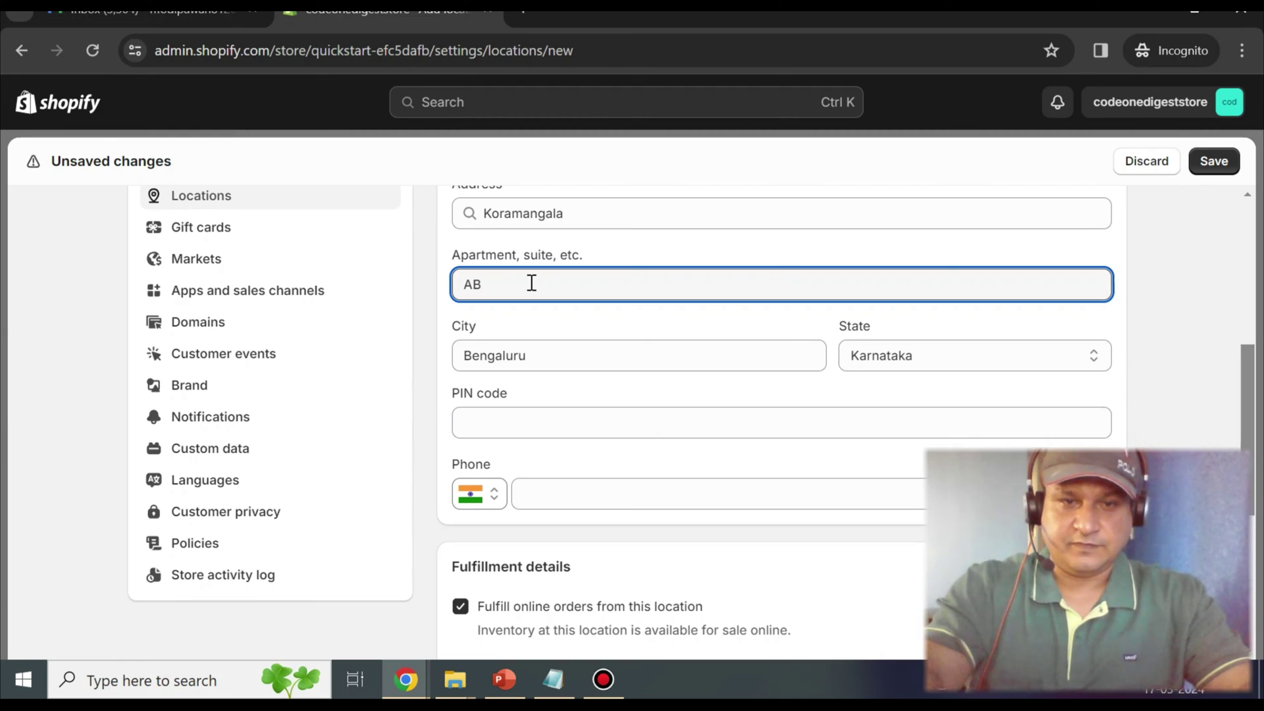
pyautogui.write('Tower')
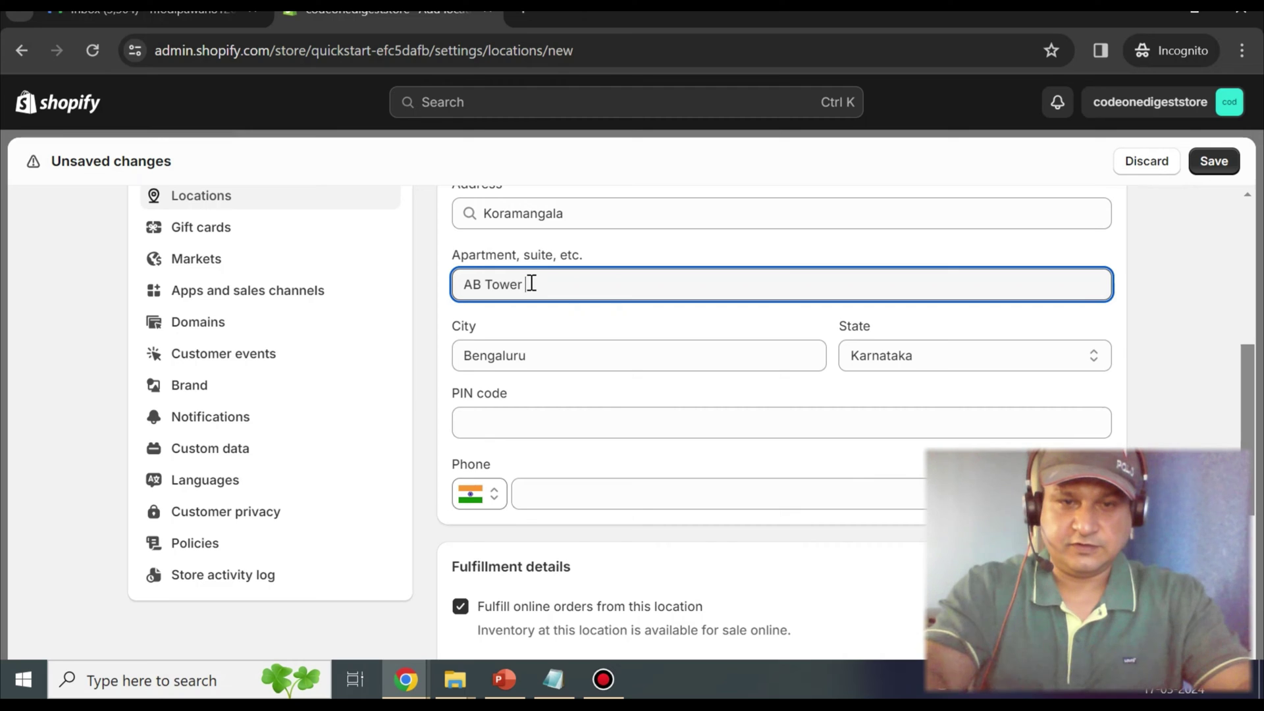
pyautogui.scroll(-3, 398, 369)
pyautogui.scroll(-2, 393, 365)
pyautogui.scroll(3, 461, 349)
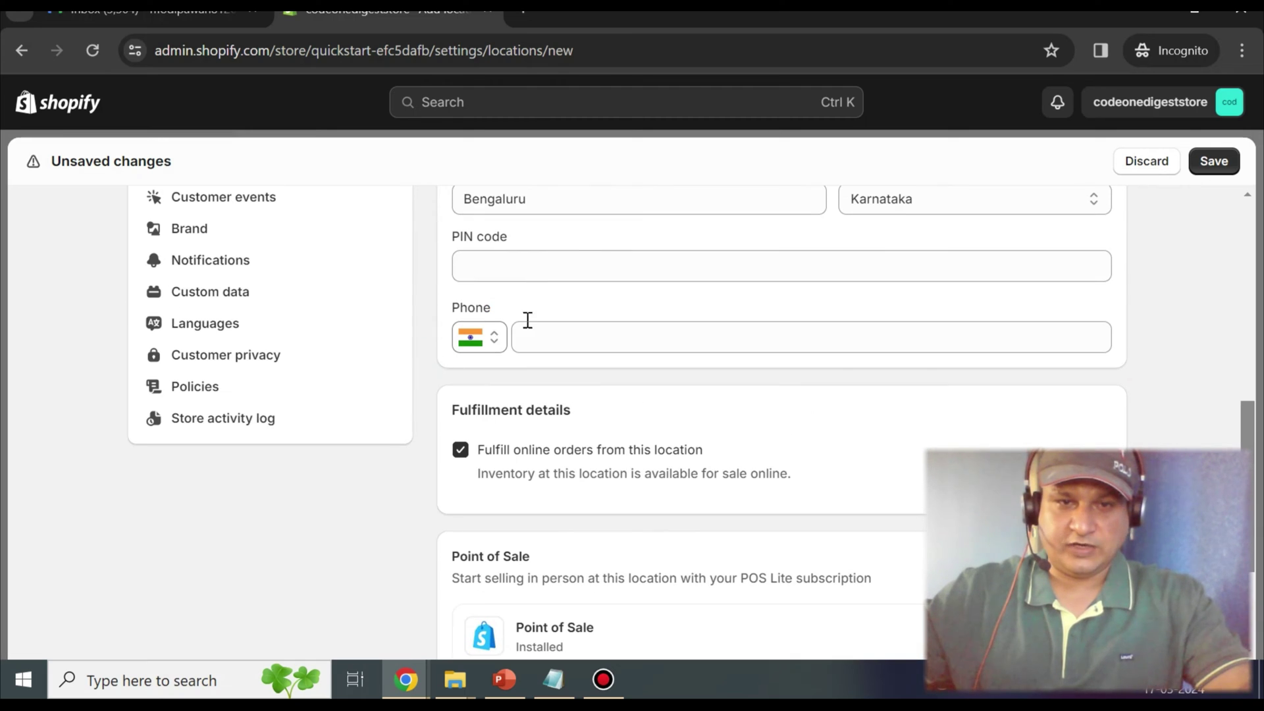
pyautogui.scroll(-3, 359, 420)
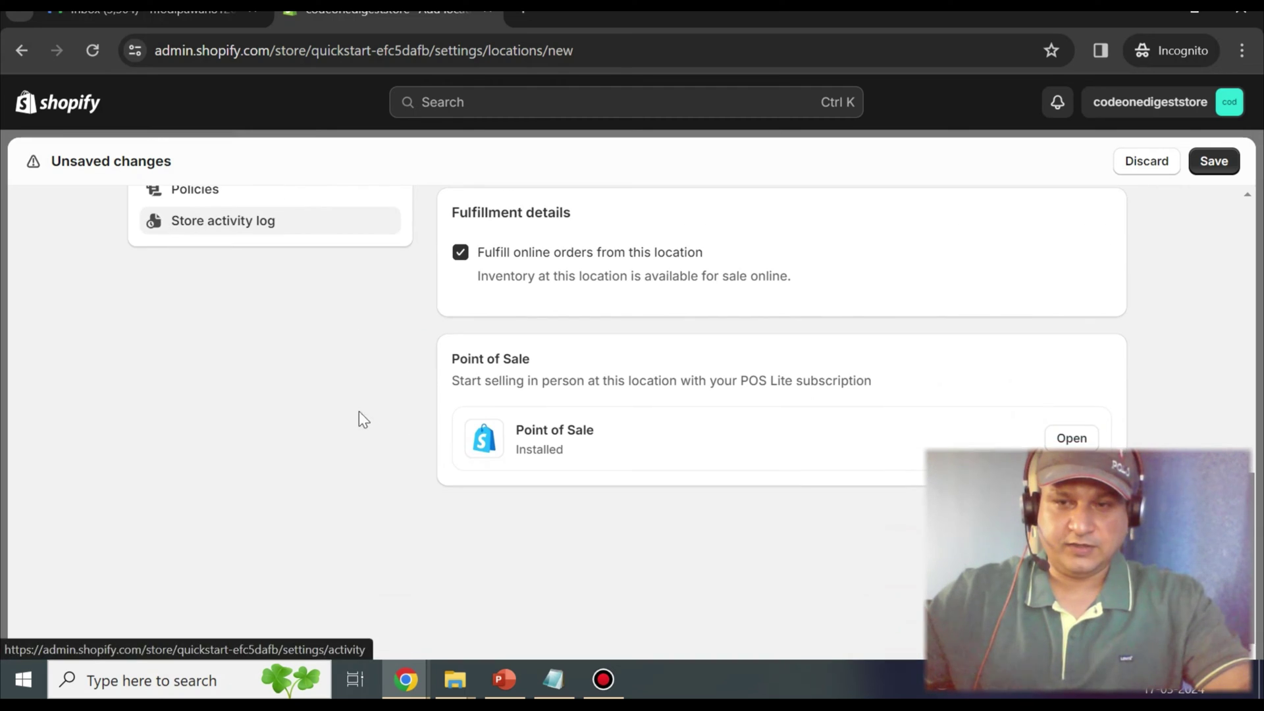
pyautogui.click(1209, 169)
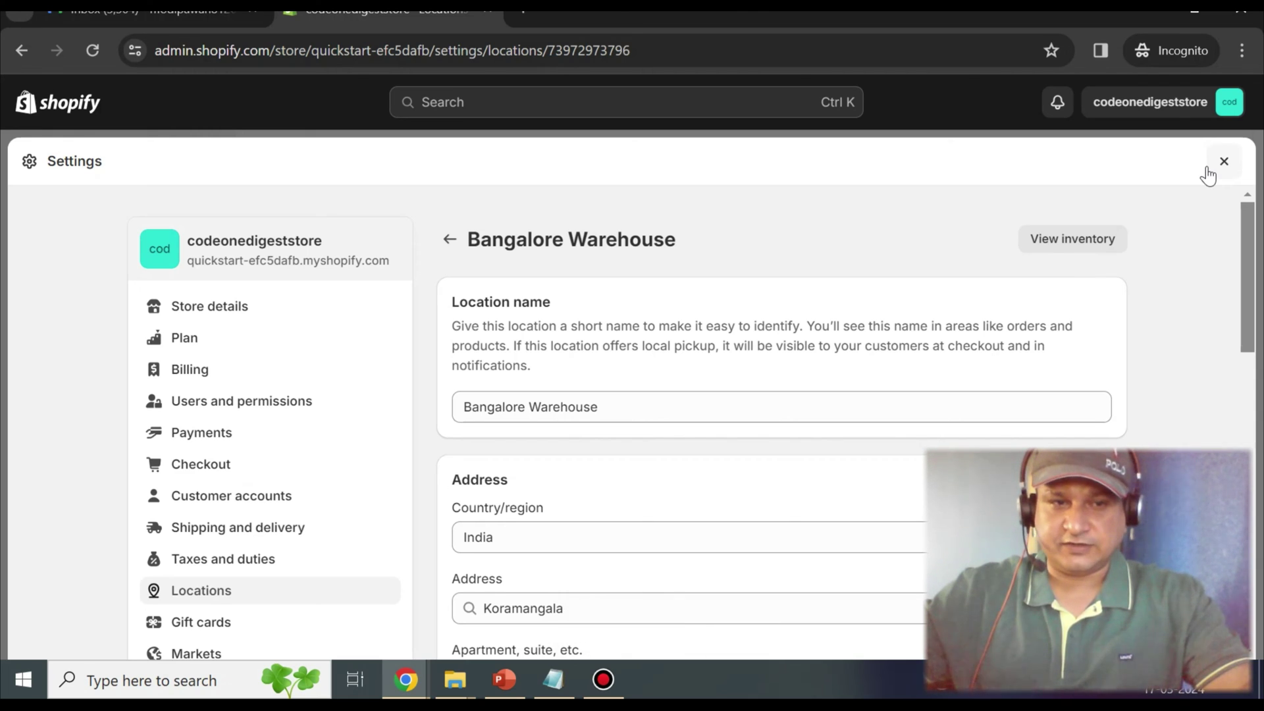
# Confirm Bangalore Warehouse shows no inventory, then switch the inventory view back to Delhi Warehouse.
pyautogui.click(195, 595)
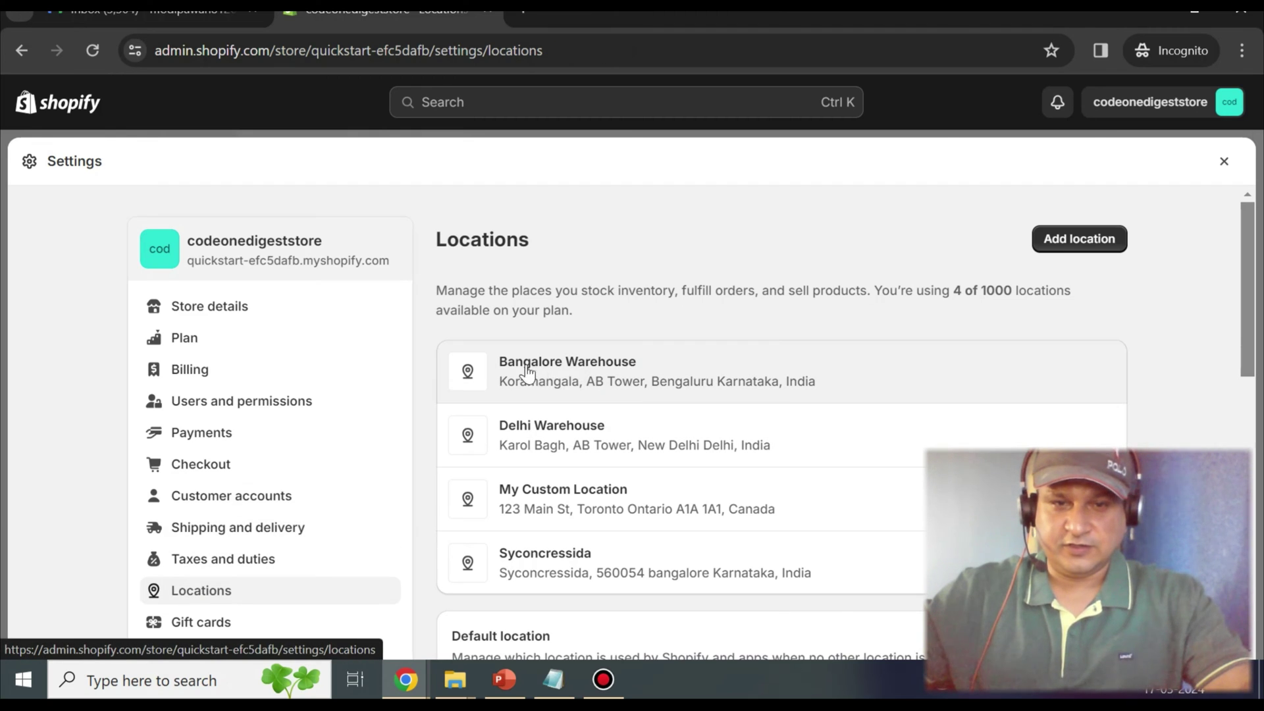
pyautogui.click(658, 388)
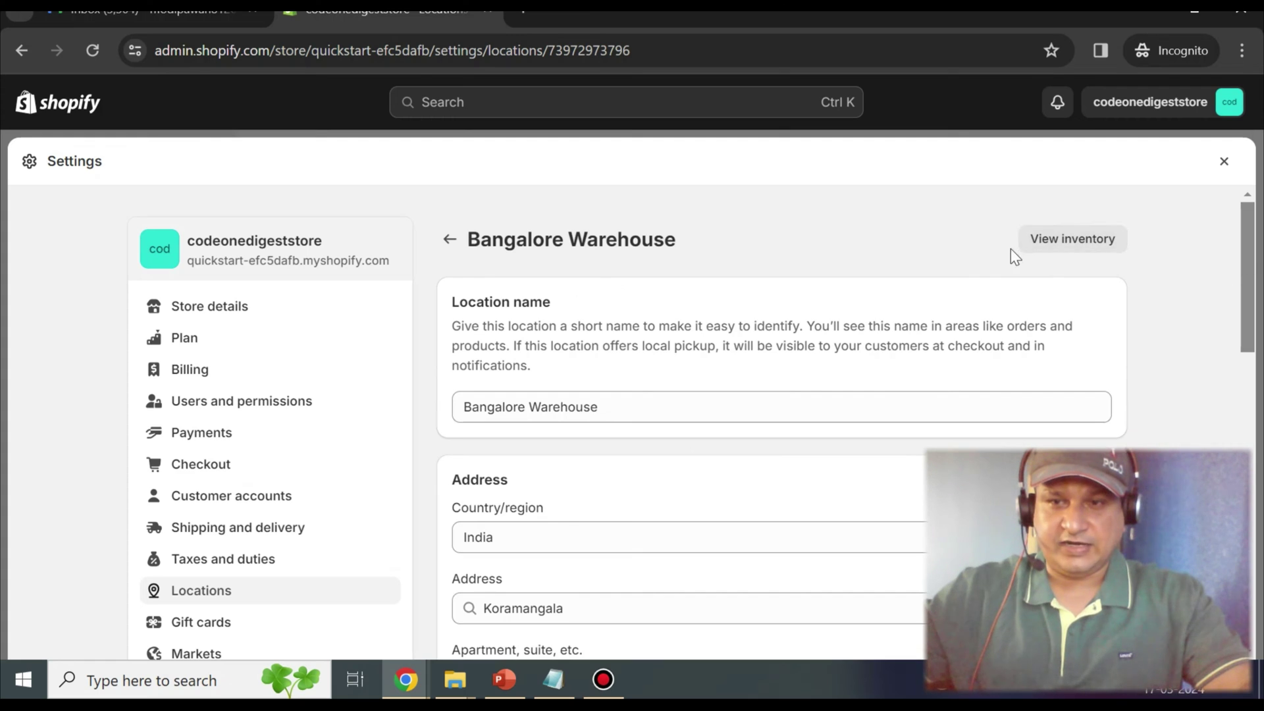
pyautogui.click(1060, 252)
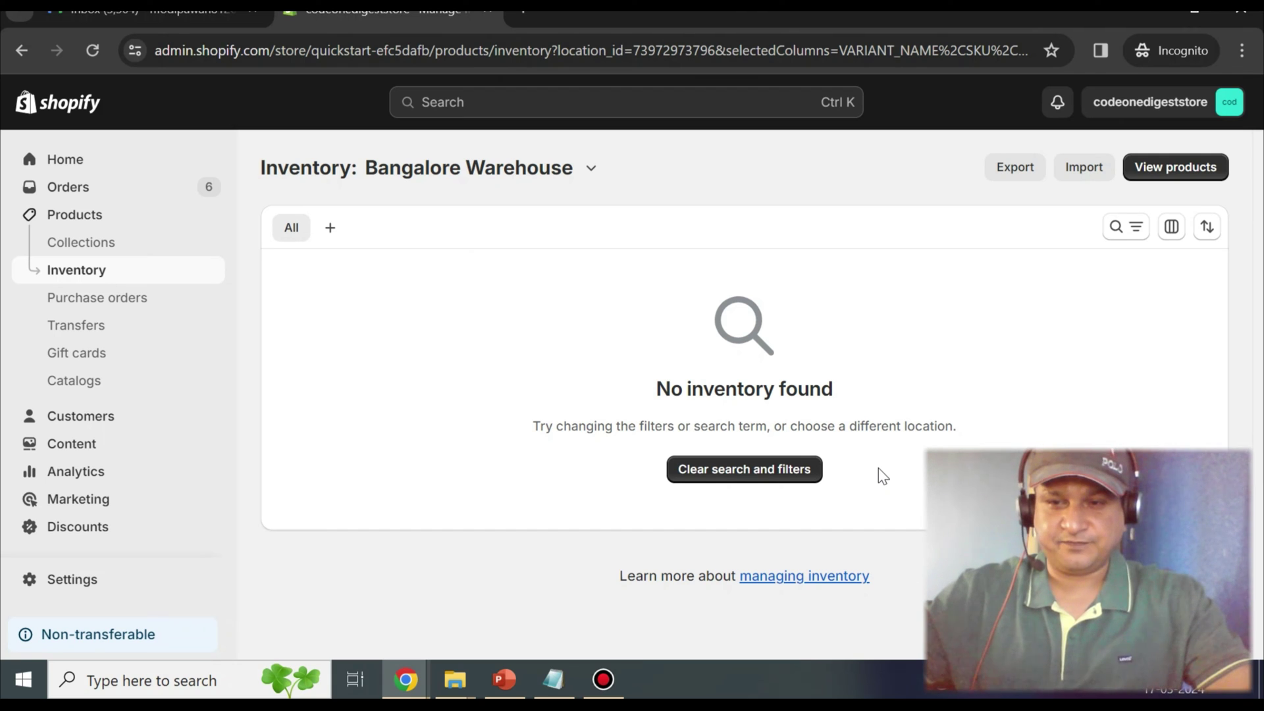
pyautogui.click(592, 170)
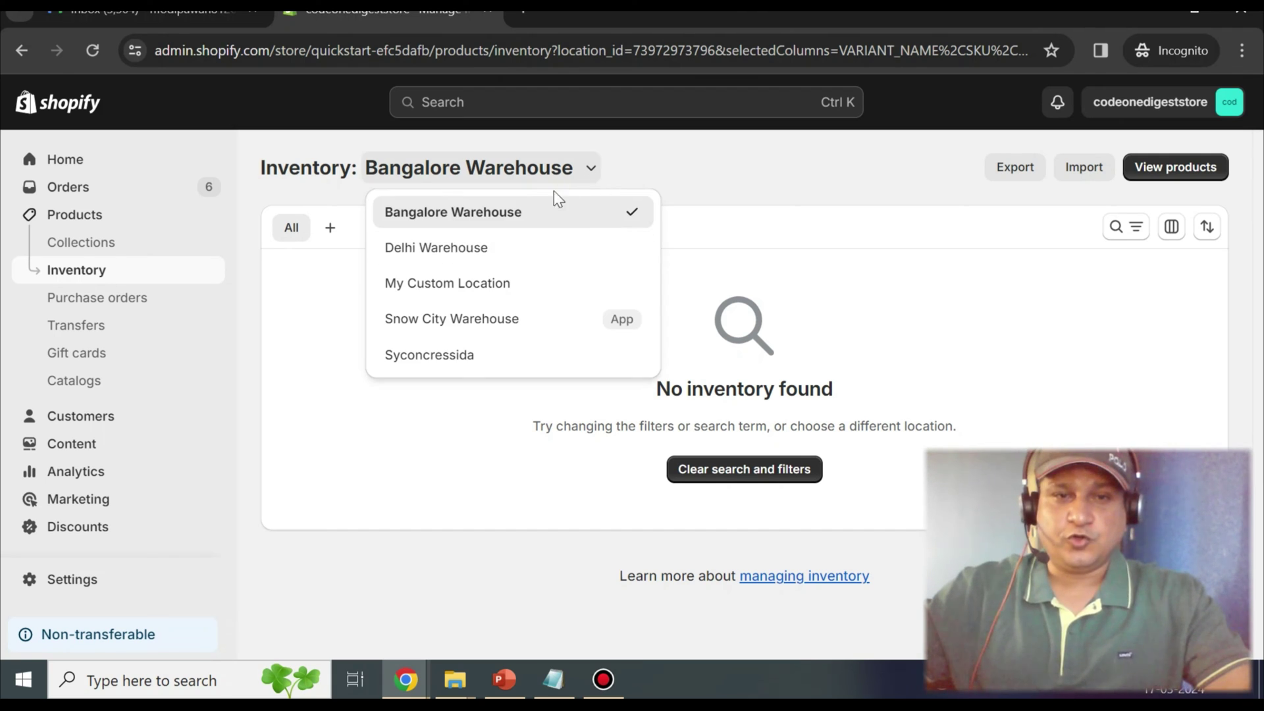
pyautogui.click(472, 257)
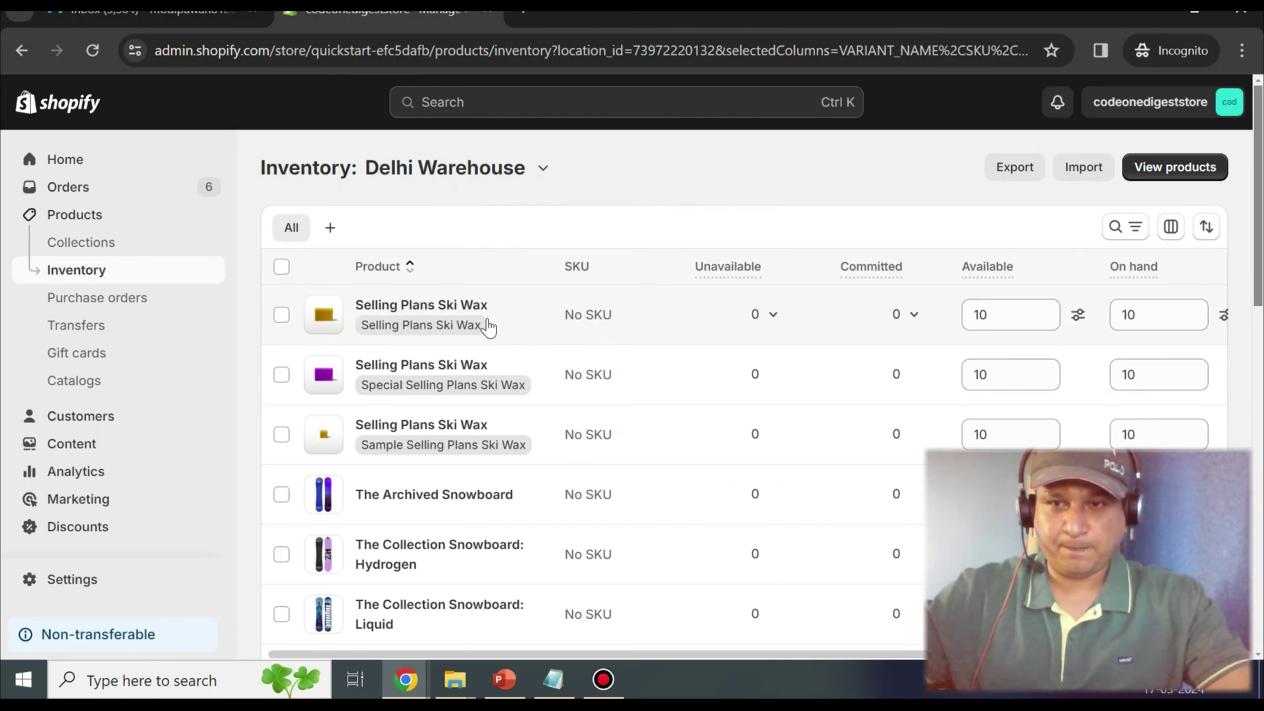
# Export all variants with all quantity types as CSV for Excel.
pyautogui.click(1011, 172)
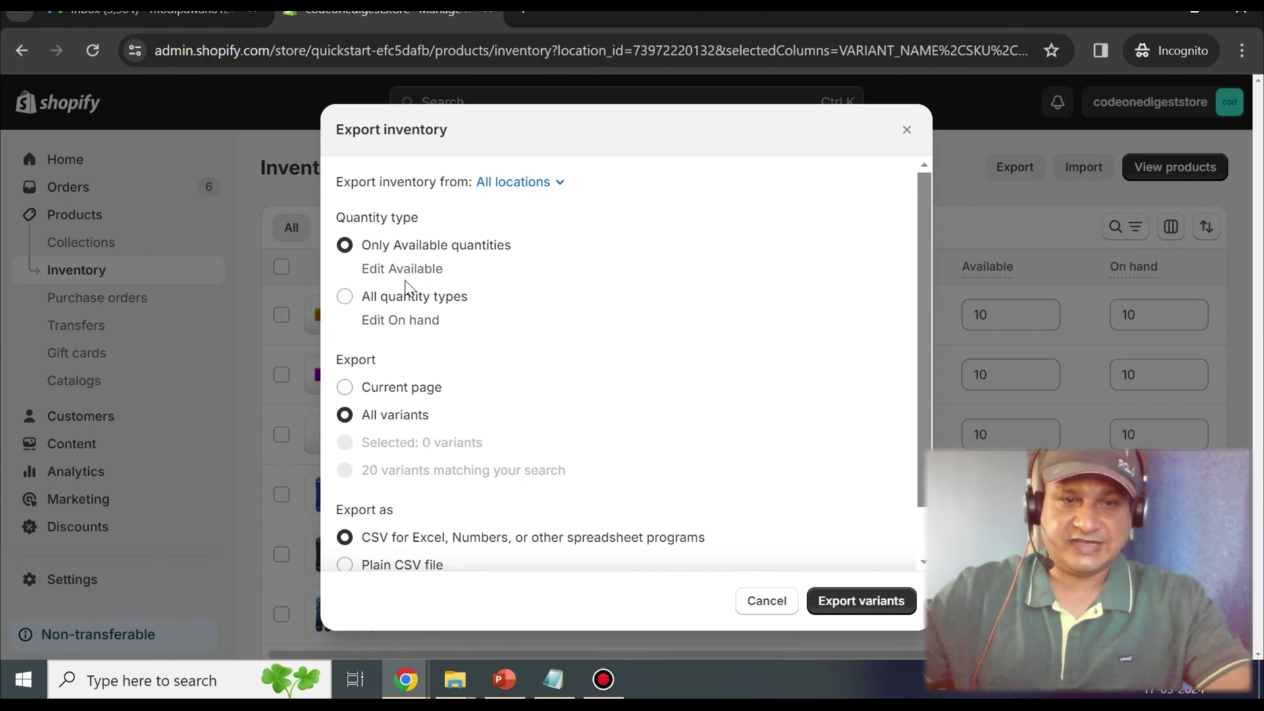
pyautogui.click(348, 300)
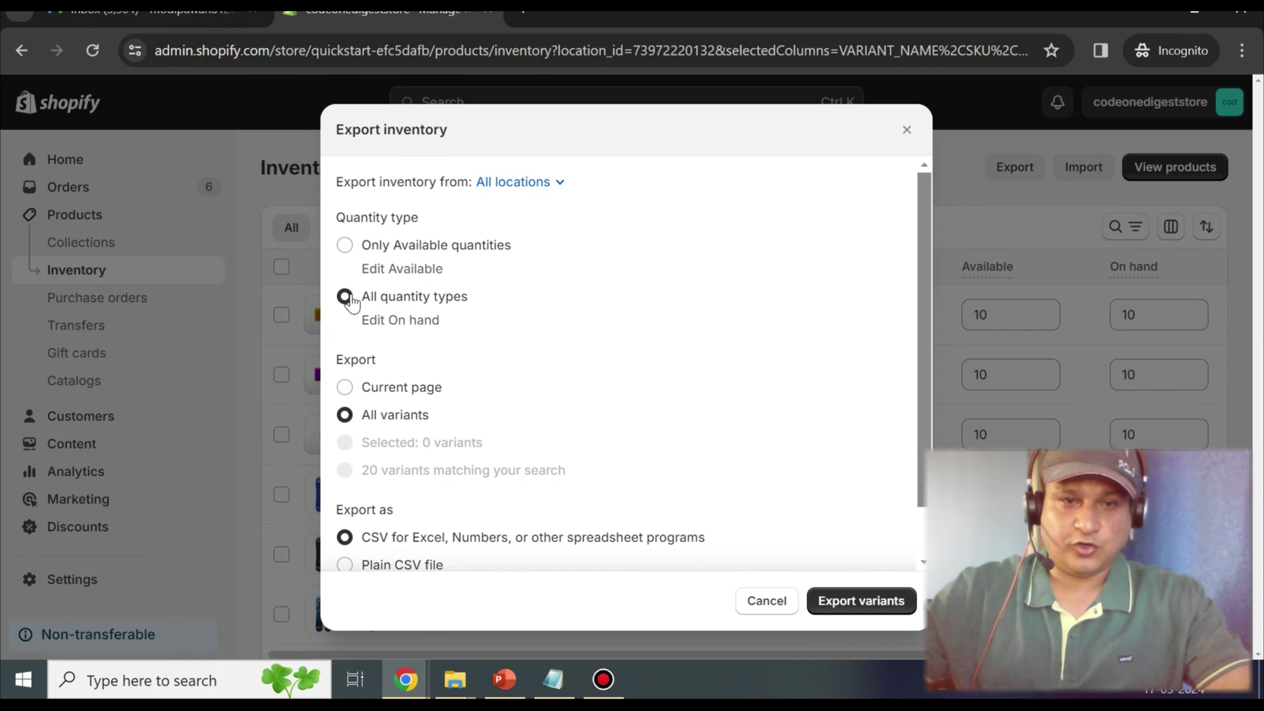
pyautogui.scroll(-1, 401, 310)
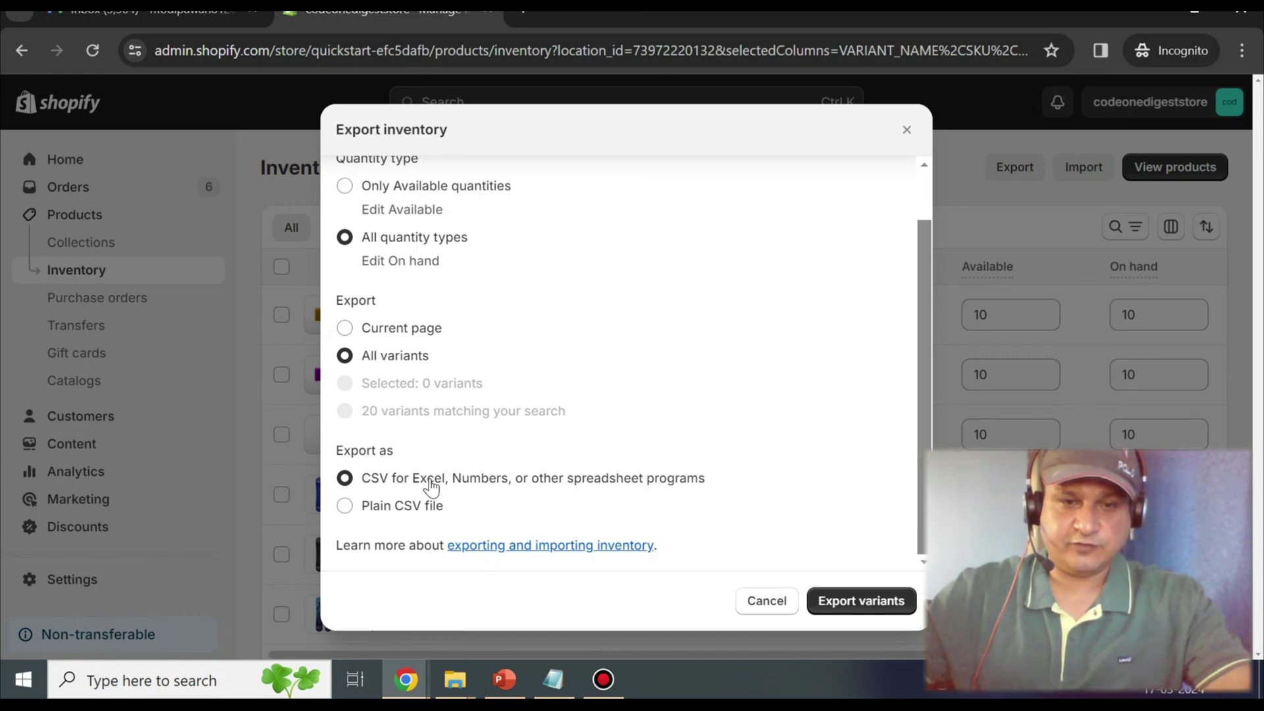
pyautogui.click(858, 608)
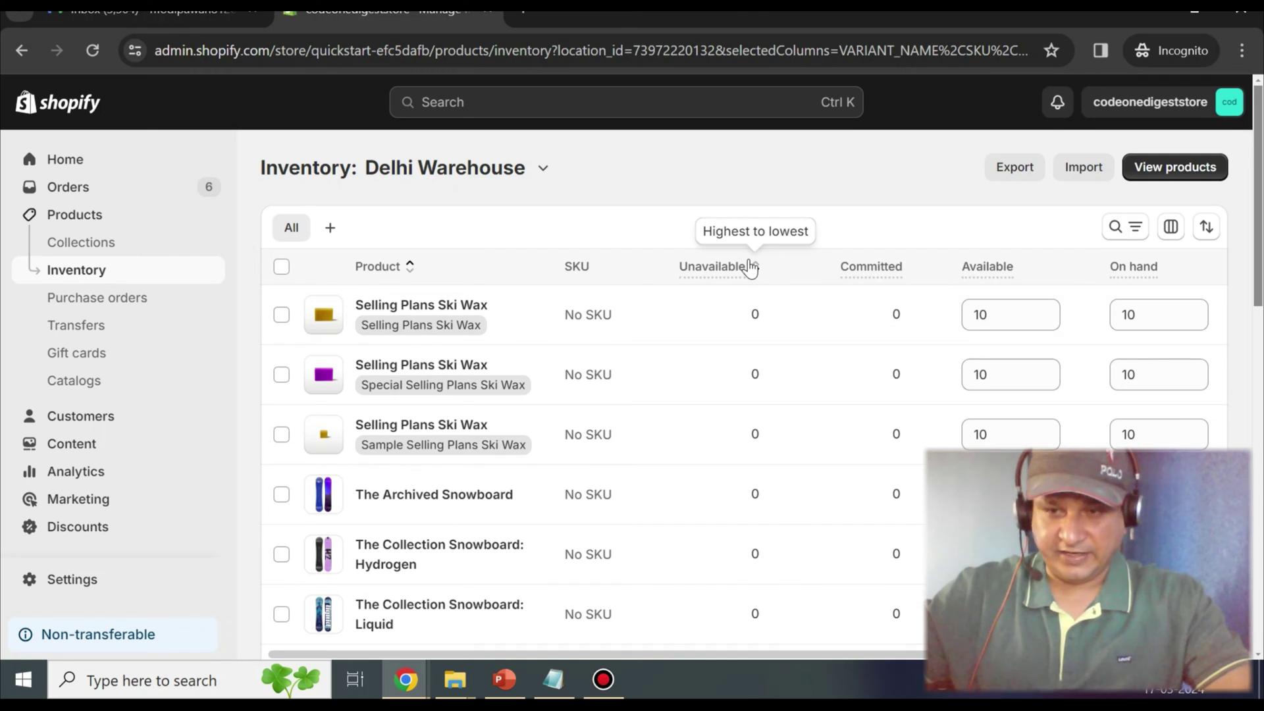
# In Gmail, open the inventory email and its importing-inventory help page.
pyautogui.hotkey('ctrl', 'shift', 'Tab')
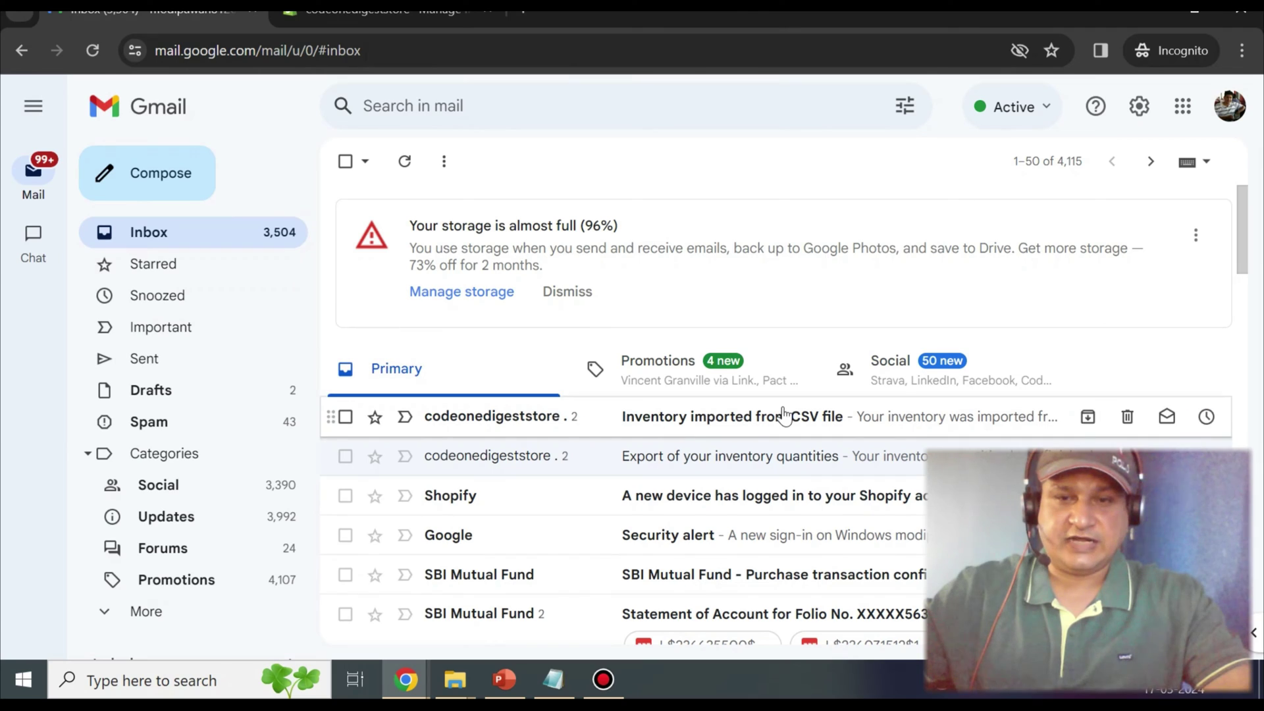
pyautogui.click(710, 431)
pyautogui.scroll(-2, 697, 417)
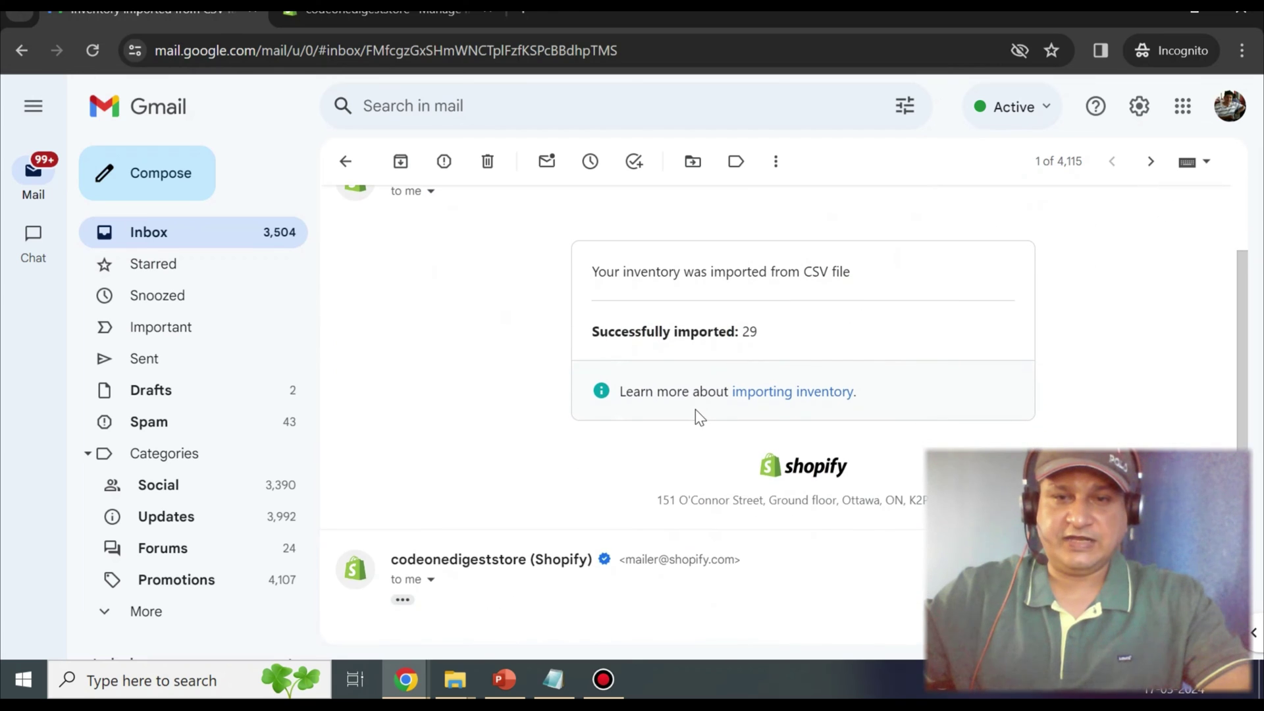
pyautogui.click(803, 391)
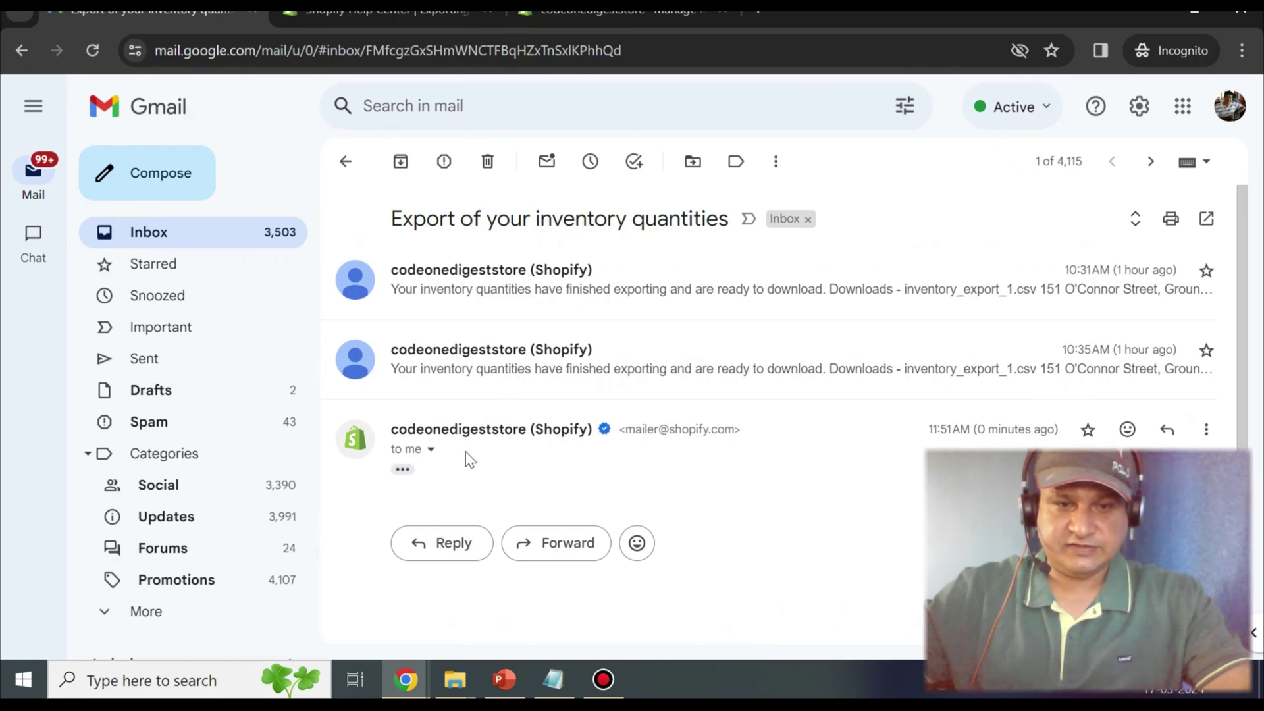
# Download inventory_export_1.csv from the export email, saving it as inventory_export_BangaloreWarehouse.csv.
pyautogui.click(402, 469)
pyautogui.scroll(-5, 572, 431)
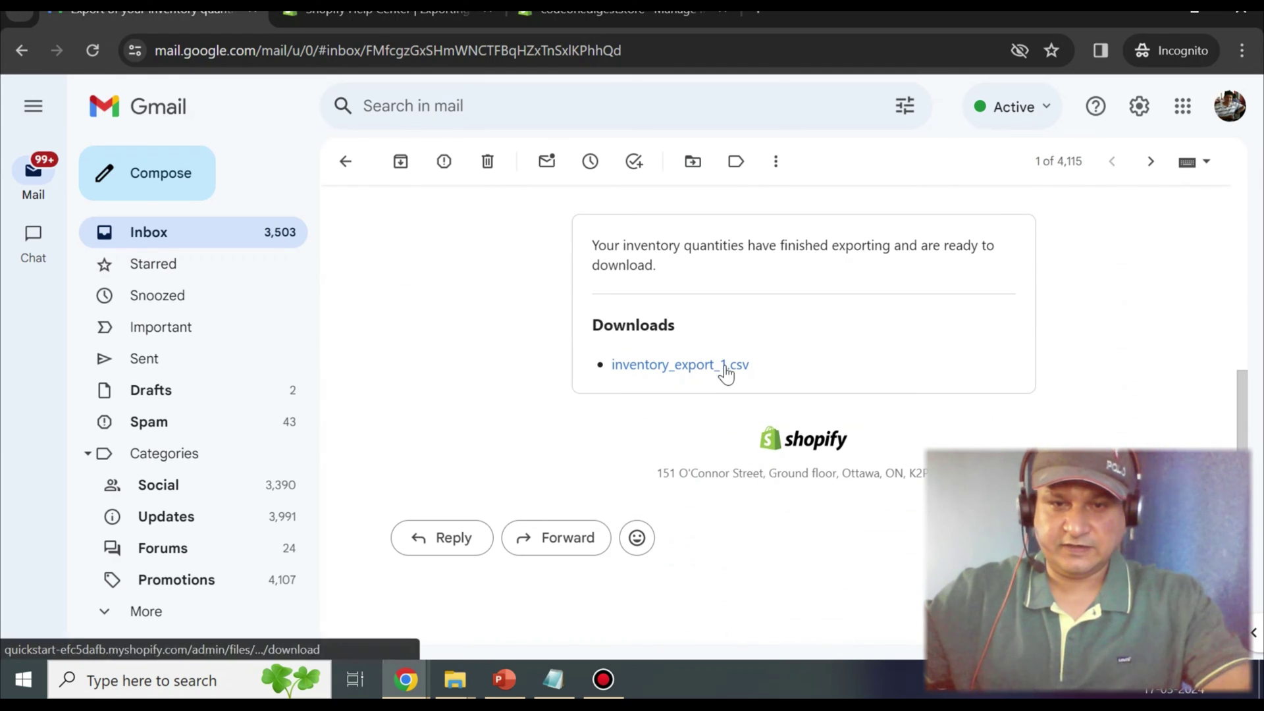
pyautogui.click(709, 370)
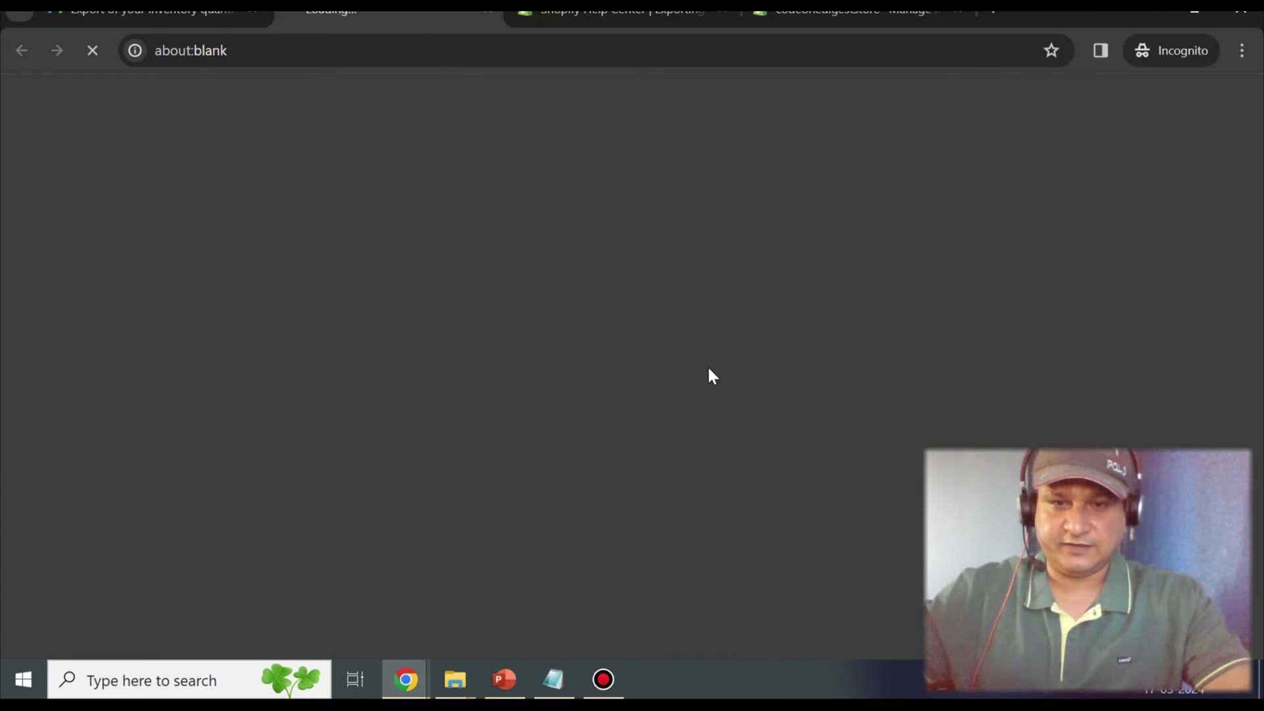
pyautogui.click(257, 354)
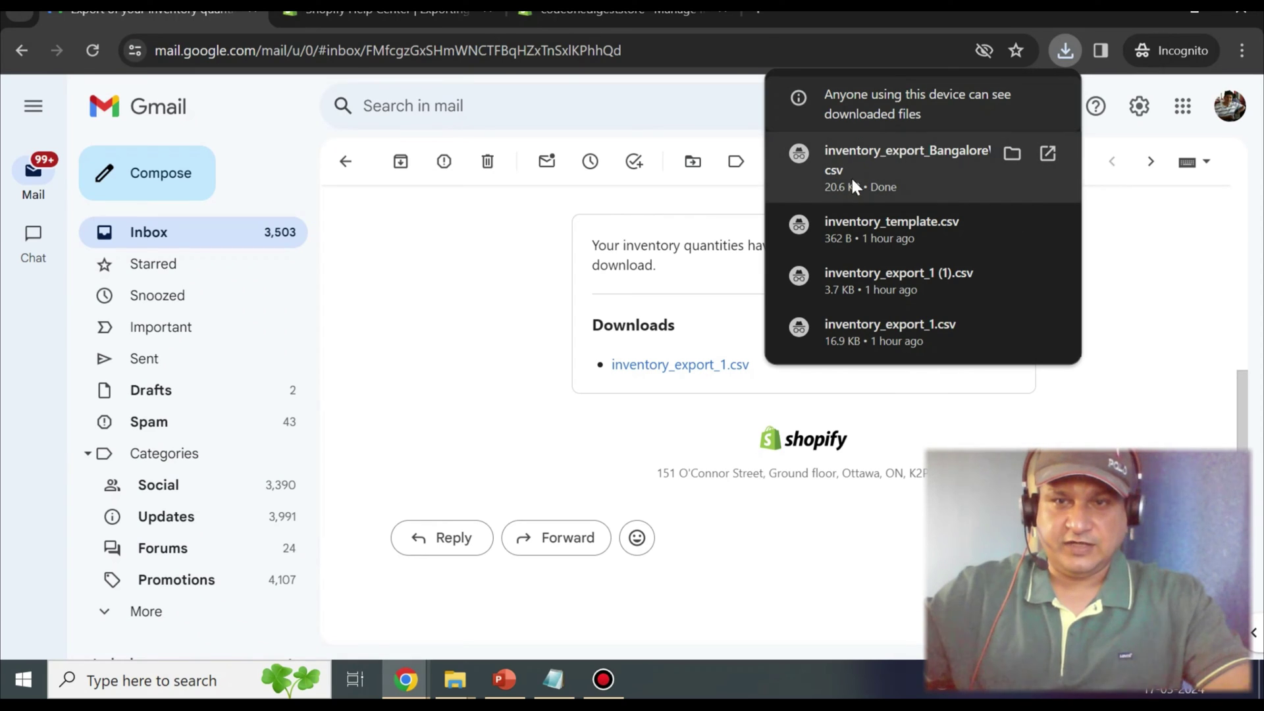
pyautogui.rightClick(881, 168)
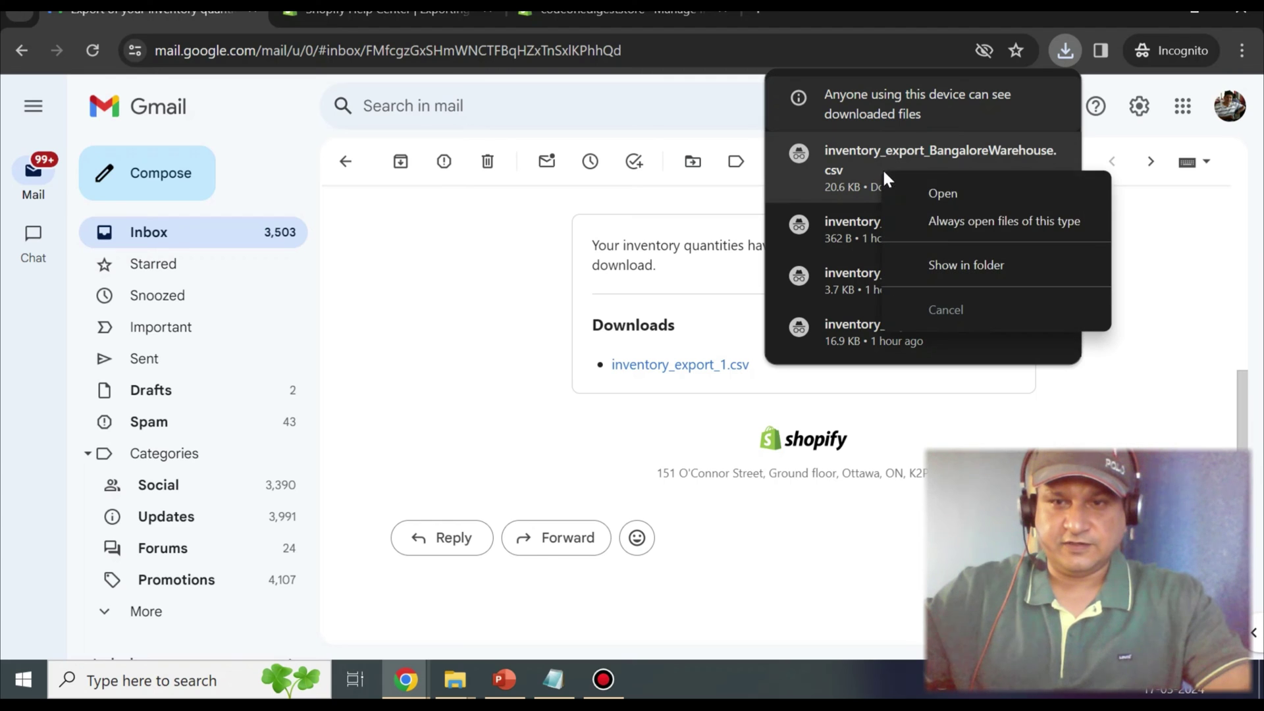
# Open inventory_export_BangaloreWarehouse.csv from the Downloads folder in Excel.
pyautogui.click(955, 264)
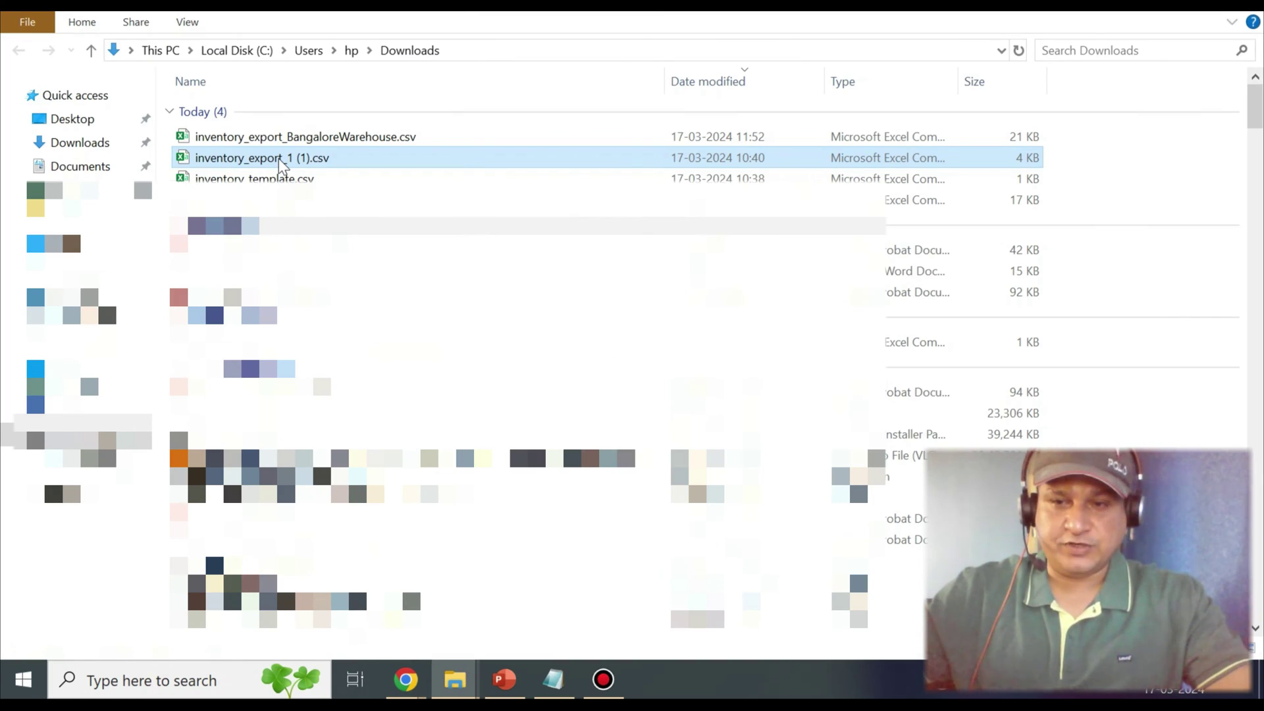
pyautogui.click(285, 142)
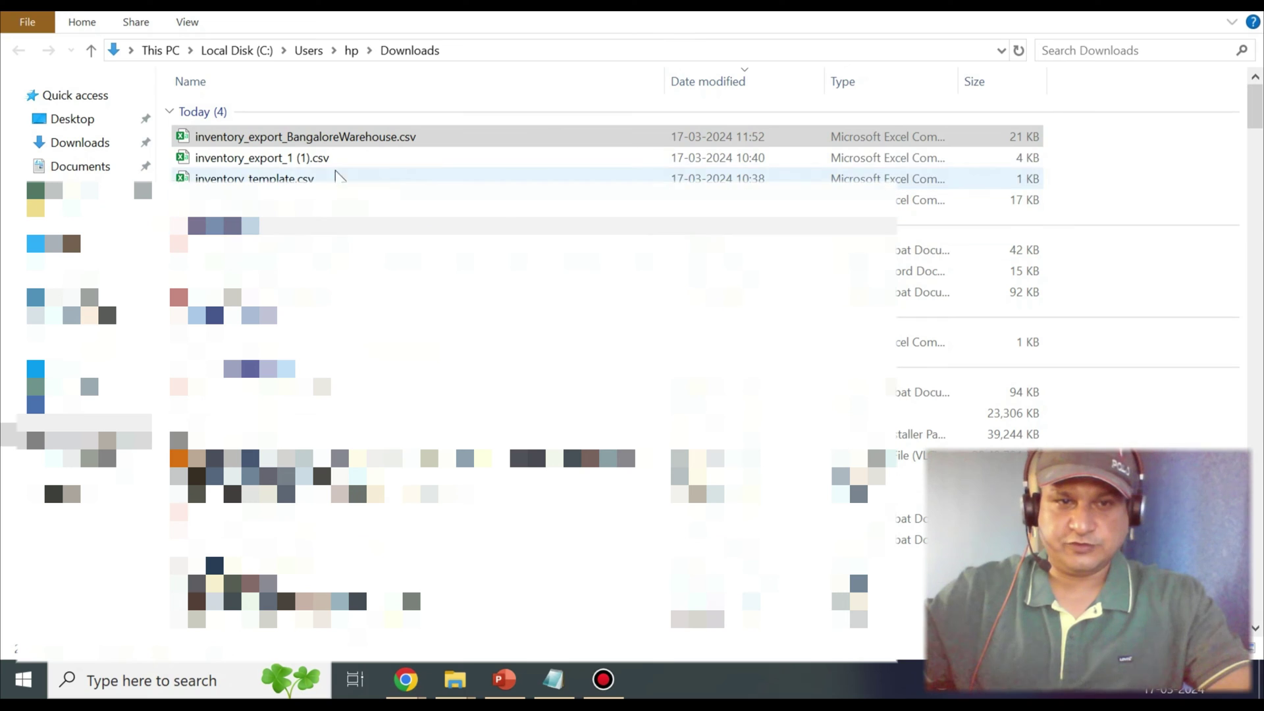
pyautogui.doubleClick(284, 139)
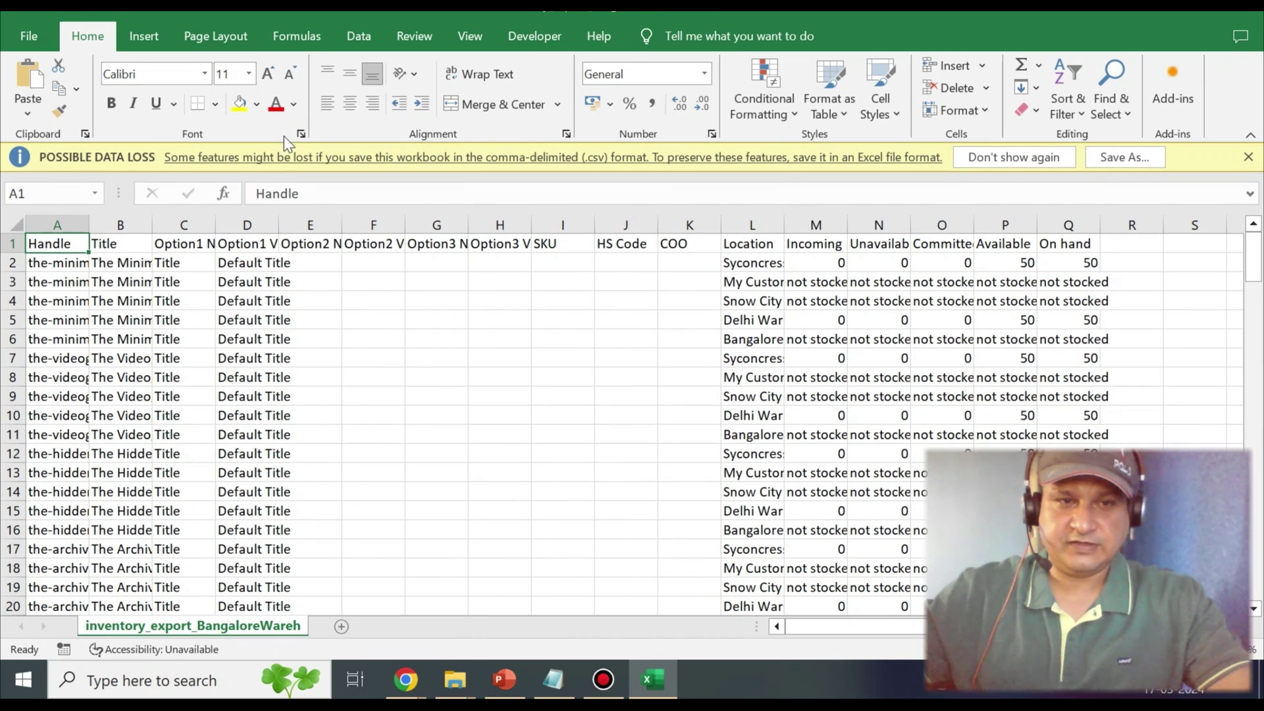
# Auto-fit column A, then check the Available value in P5 and the location in L2.
pyautogui.doubleClick(90, 229)
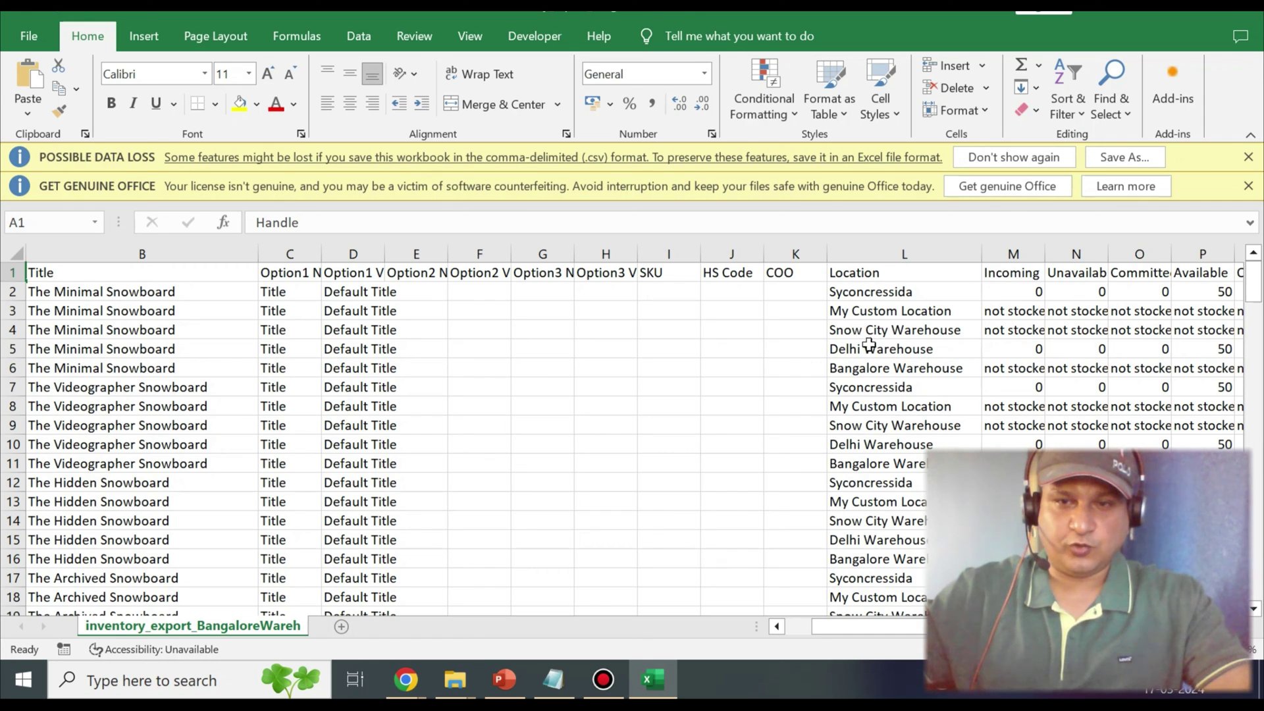
pyautogui.hscroll(1, 999, 356)
pyautogui.click(1000, 356)
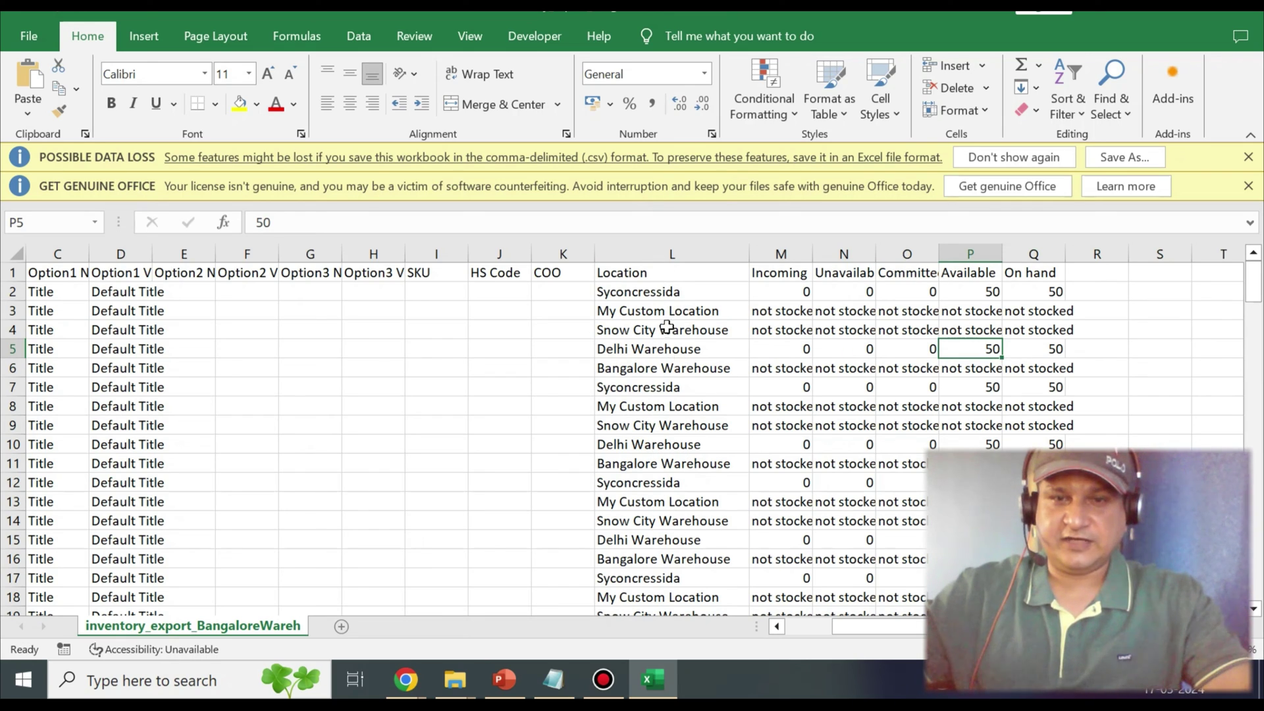
pyautogui.click(655, 297)
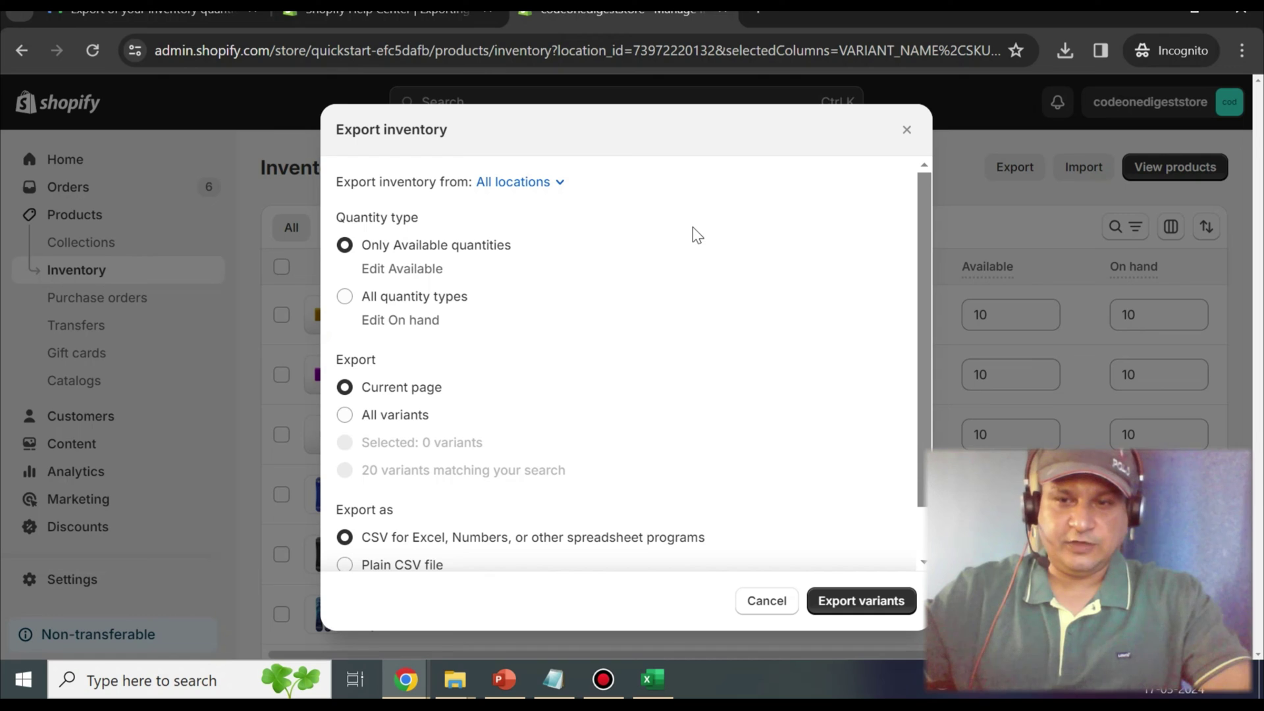
# Request a Delhi Warehouse export of all variants with all quantity types.
pyautogui.click(560, 190)
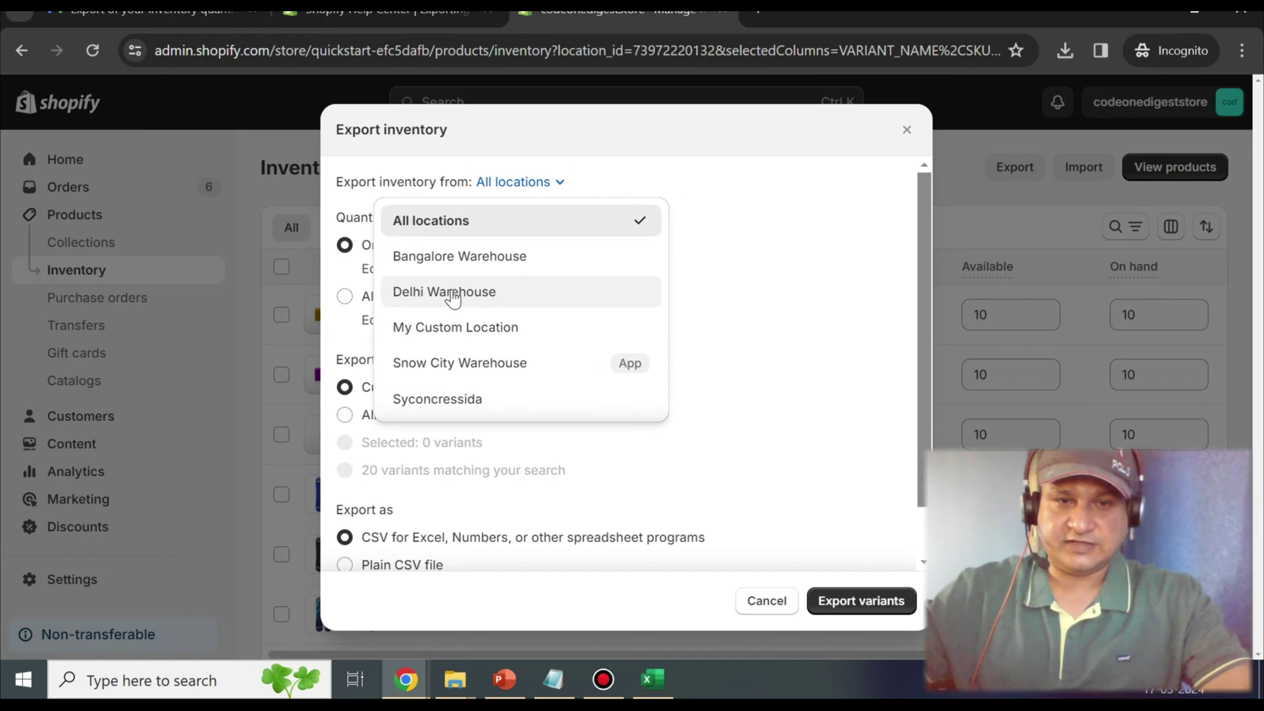
pyautogui.click(454, 297)
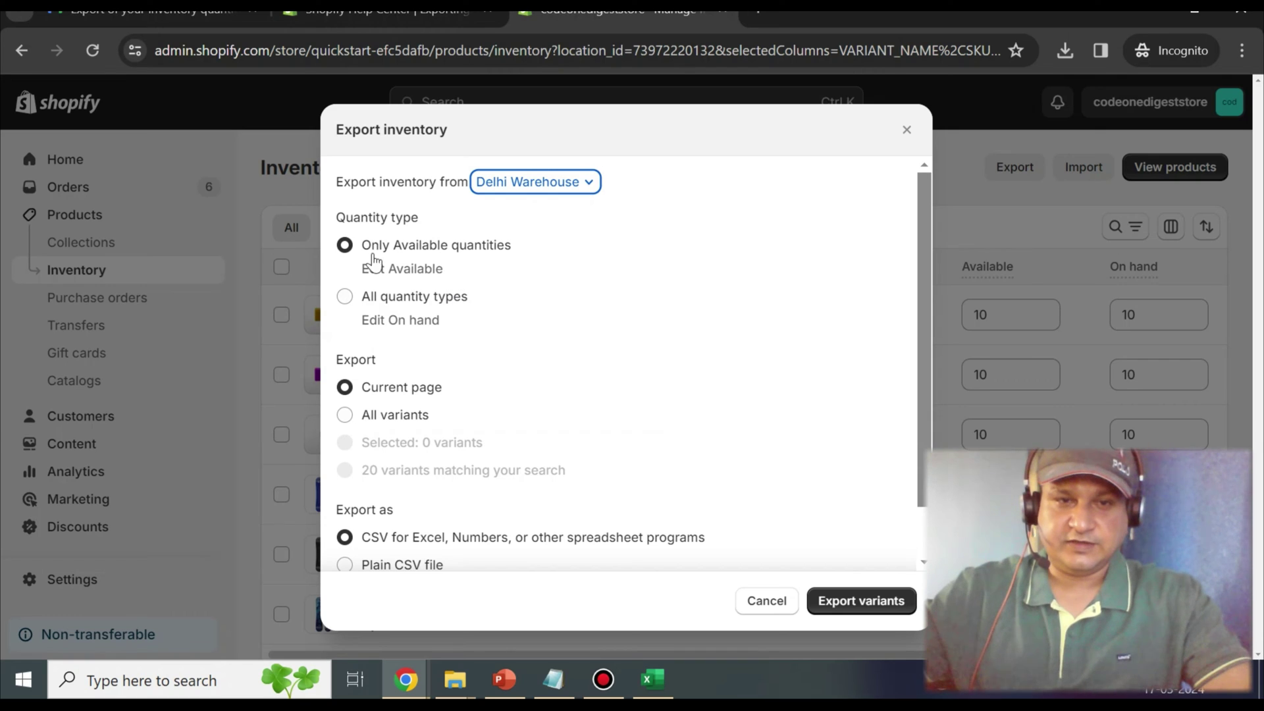
pyautogui.click(344, 307)
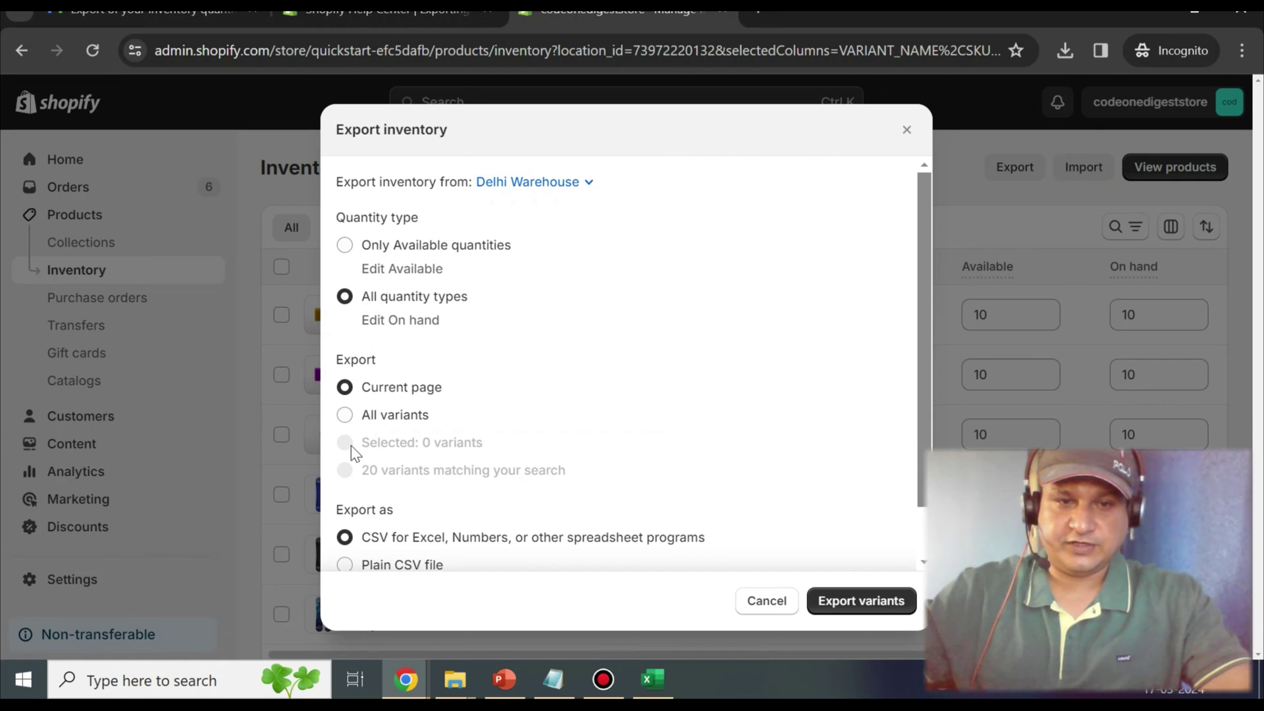
pyautogui.click(344, 414)
pyautogui.scroll(-1, 560, 427)
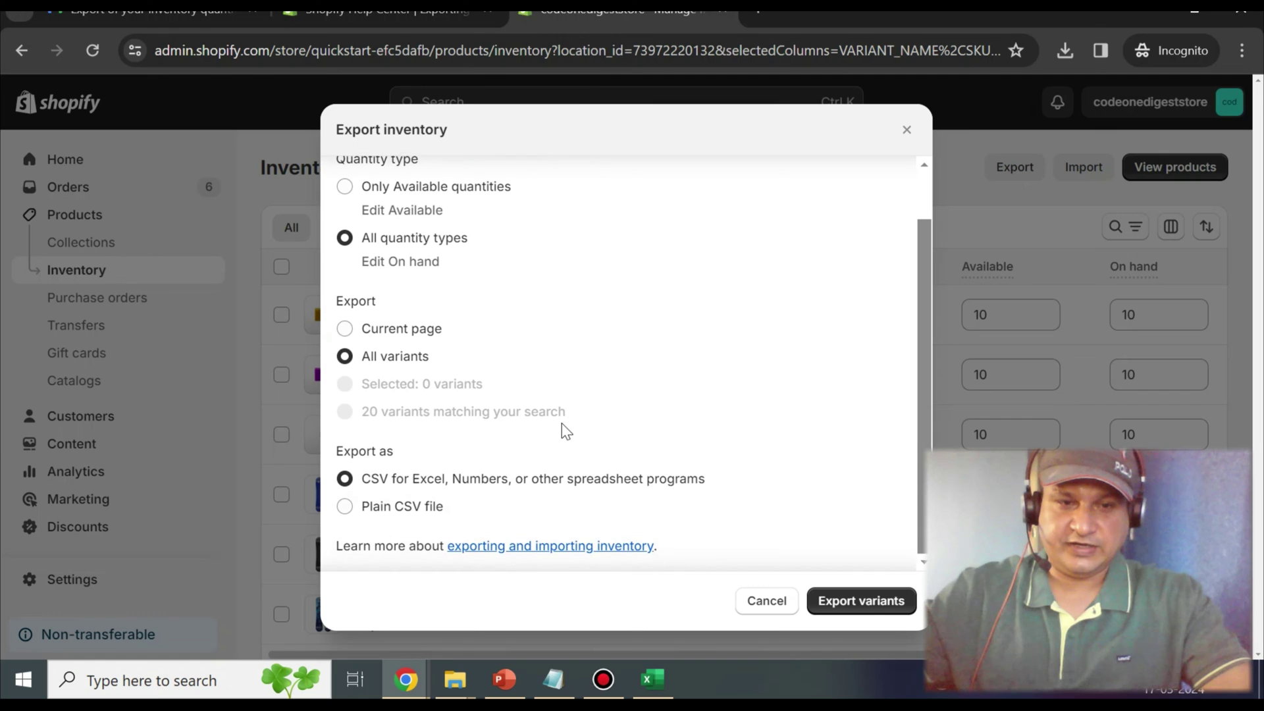
pyautogui.click(865, 602)
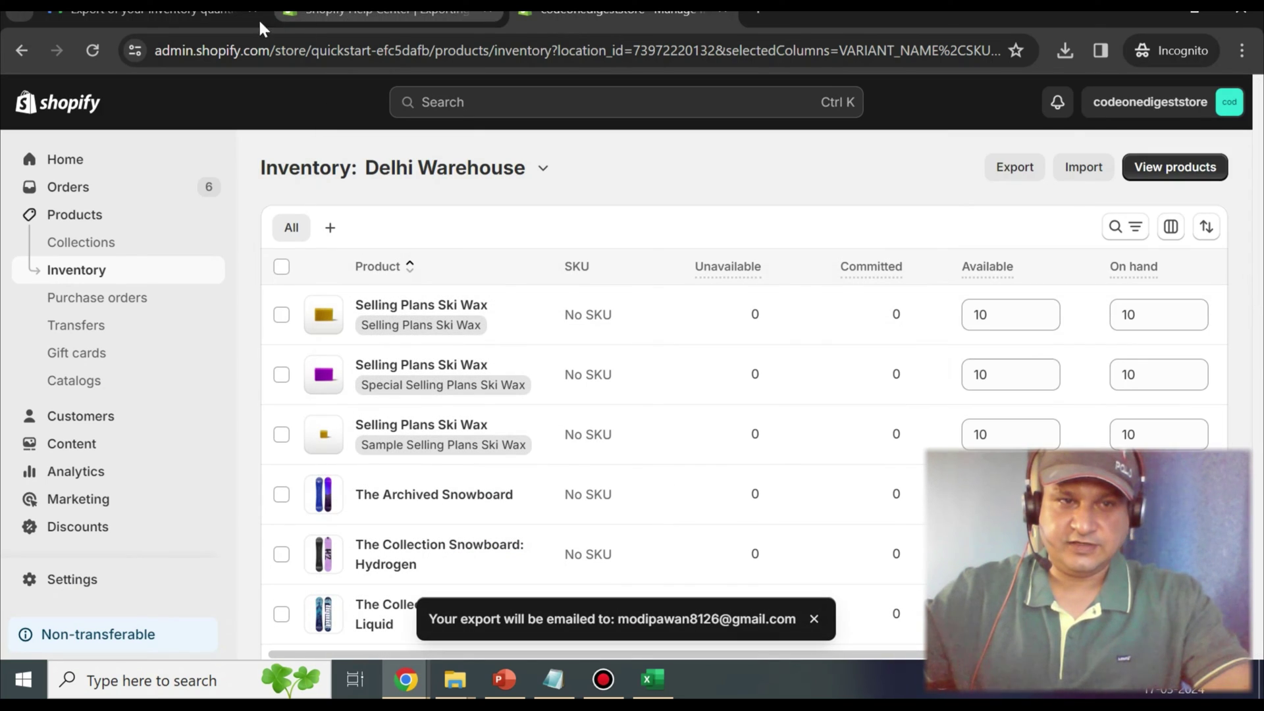
pyautogui.click(174, 9)
# Download the latest export email's inventory_export_1.csv and select it as inventory_export_1 (2).csv in Downloads.
pyautogui.click(85, 240)
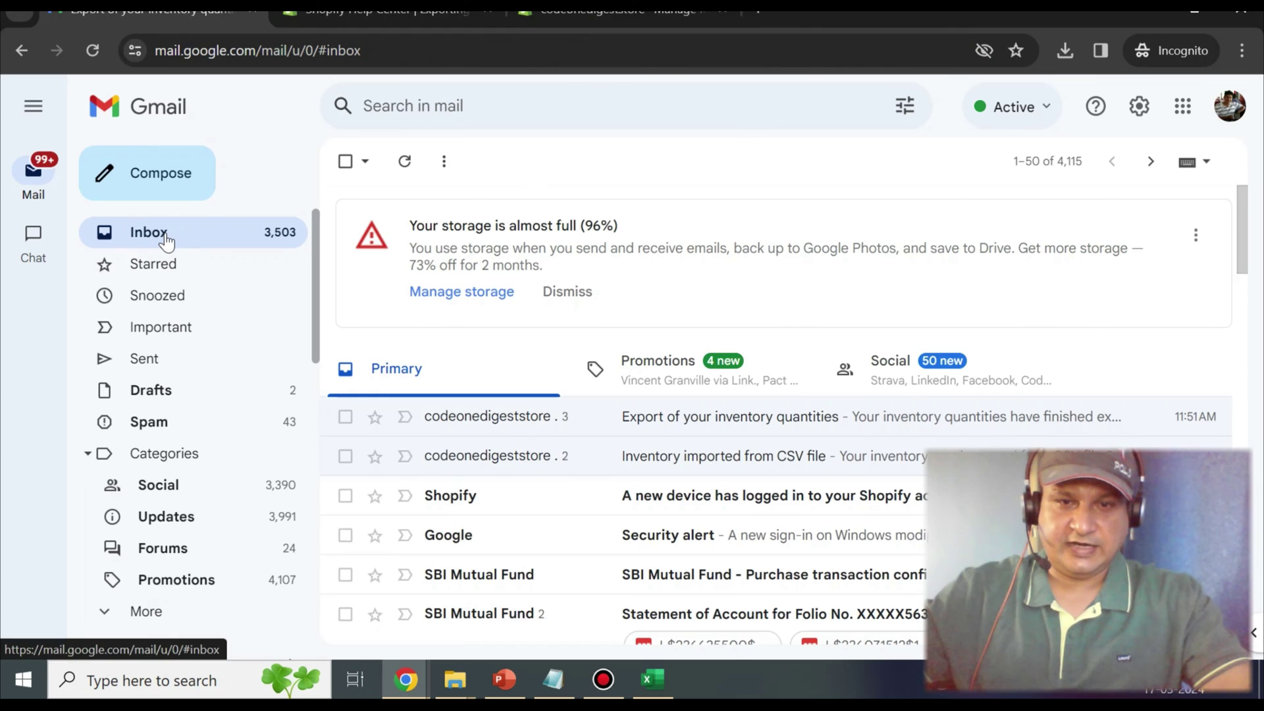
pyautogui.click(622, 421)
pyautogui.click(402, 548)
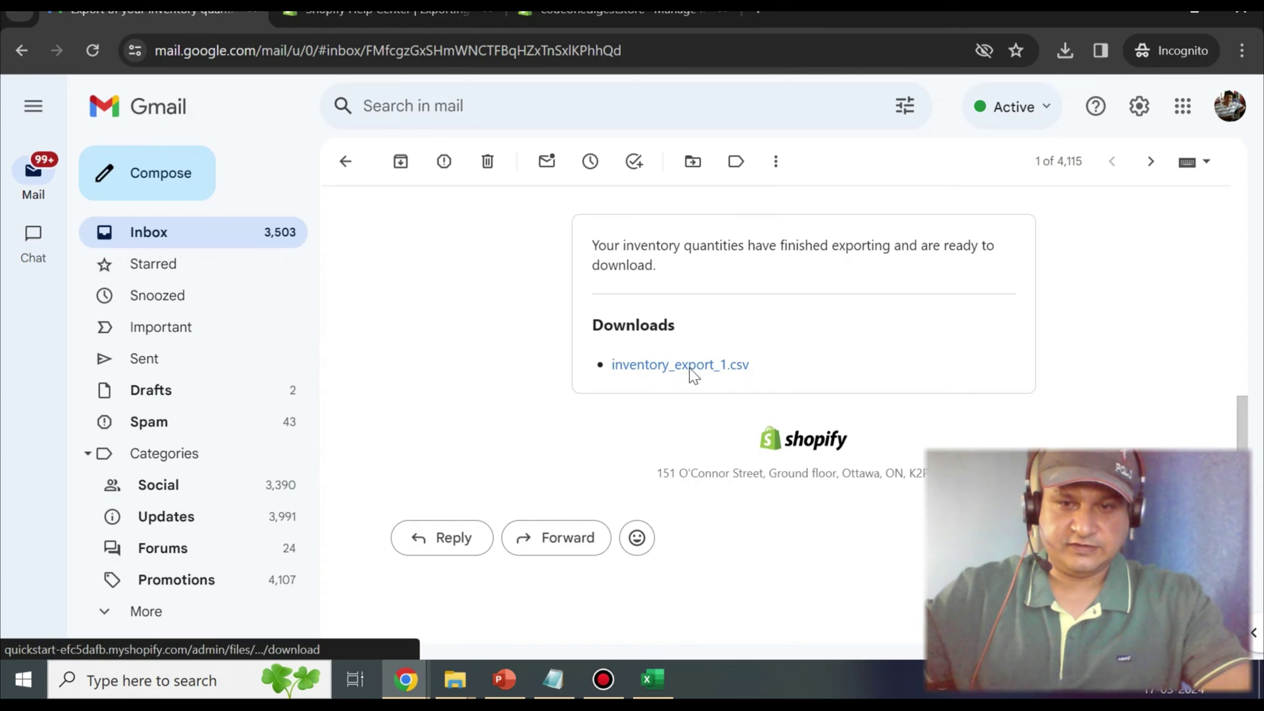
pyautogui.click(690, 367)
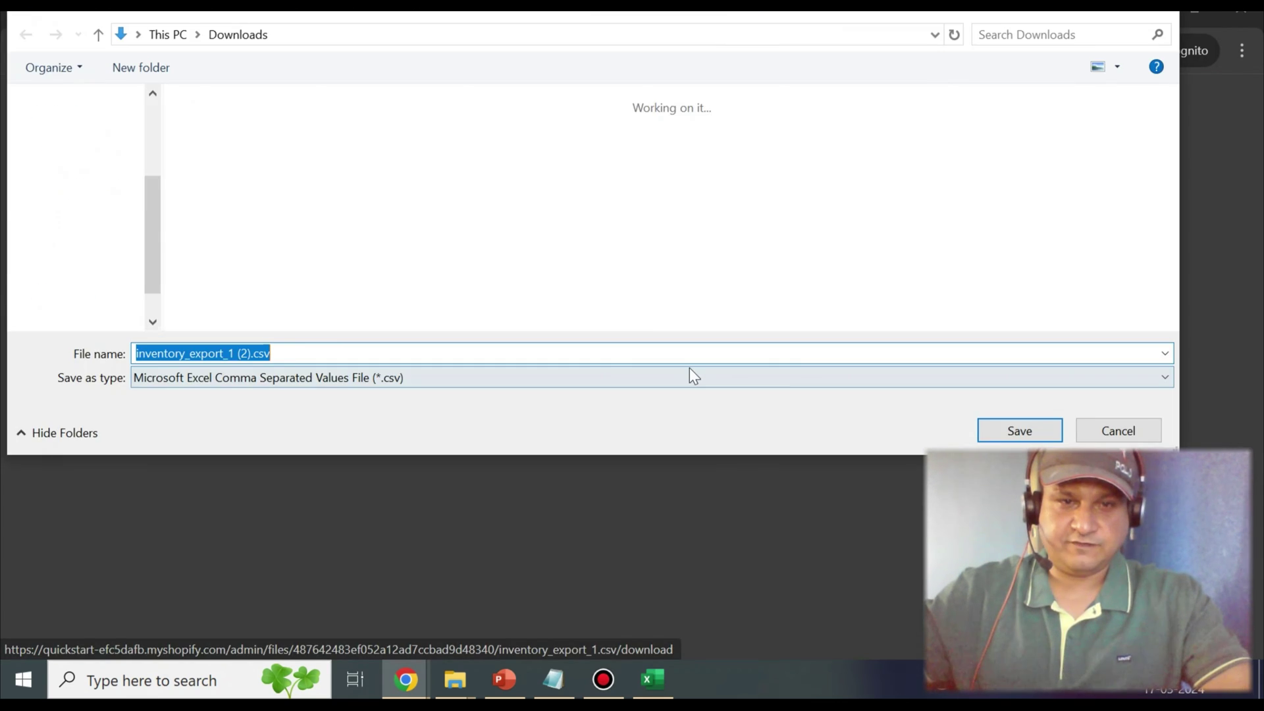
pyautogui.press('Return')
pyautogui.moveTo(455, 679)
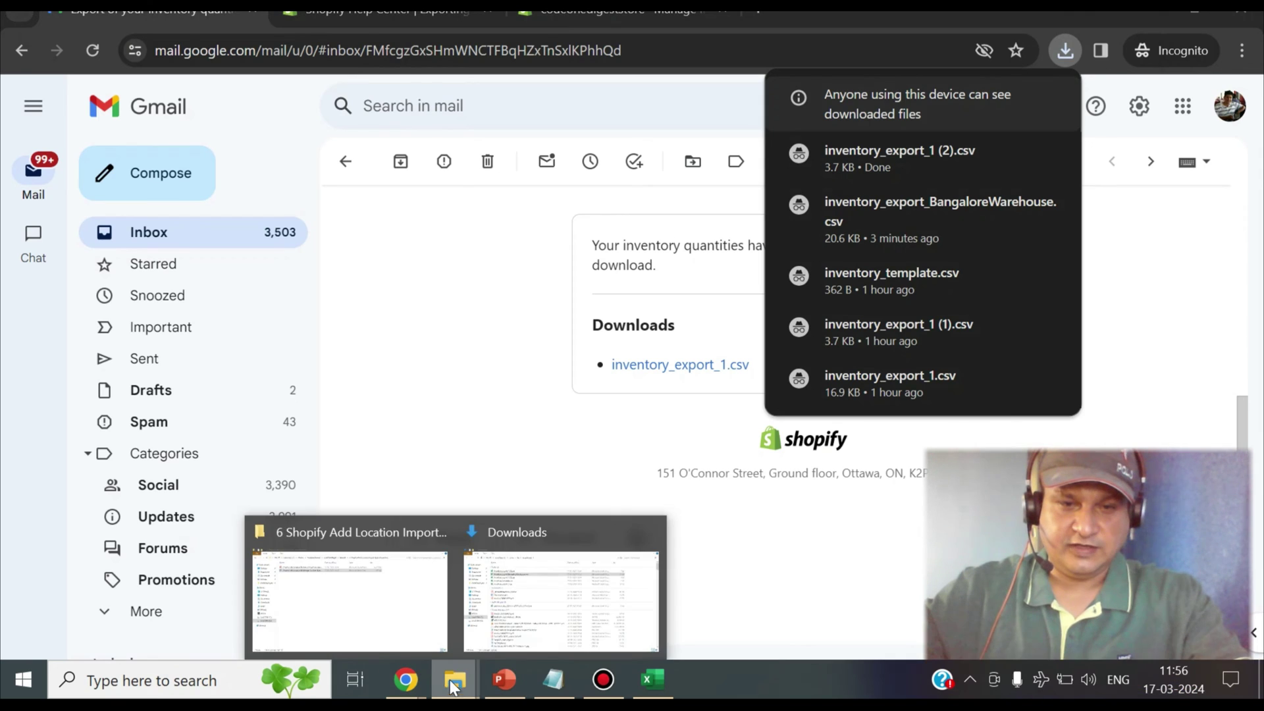
pyautogui.click(556, 626)
pyautogui.click(266, 140)
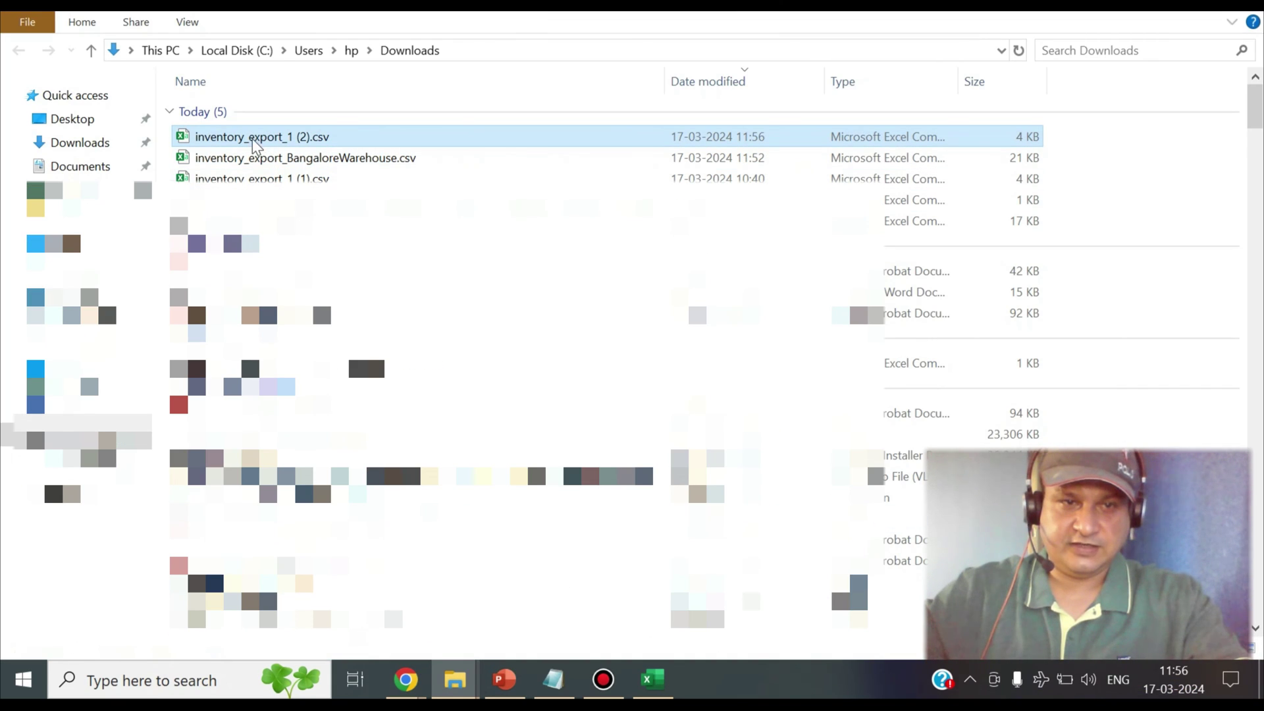
# Open inventory_export_1 (2).csv from Downloads in Excel.
pyautogui.doubleClick(251, 139)
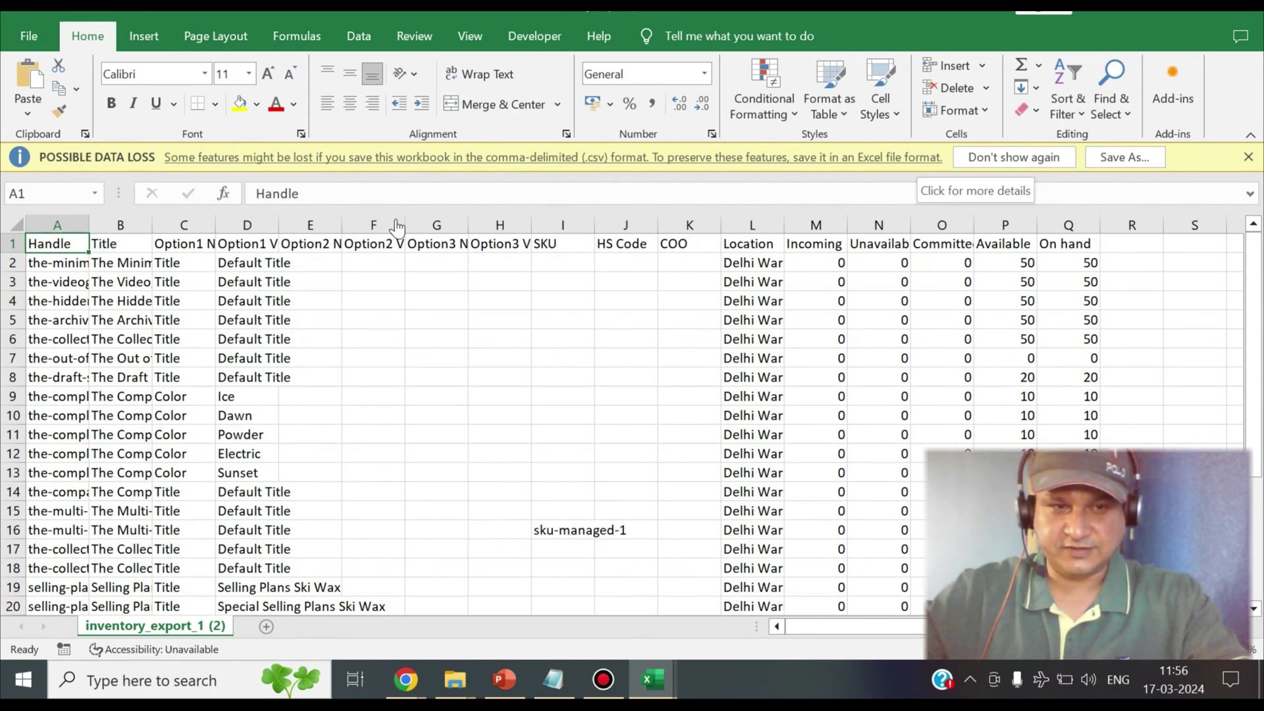
# Change the Location in L2 to Bangalore Warehouse and copy it down through L3:L30.
pyautogui.click(15, 291)
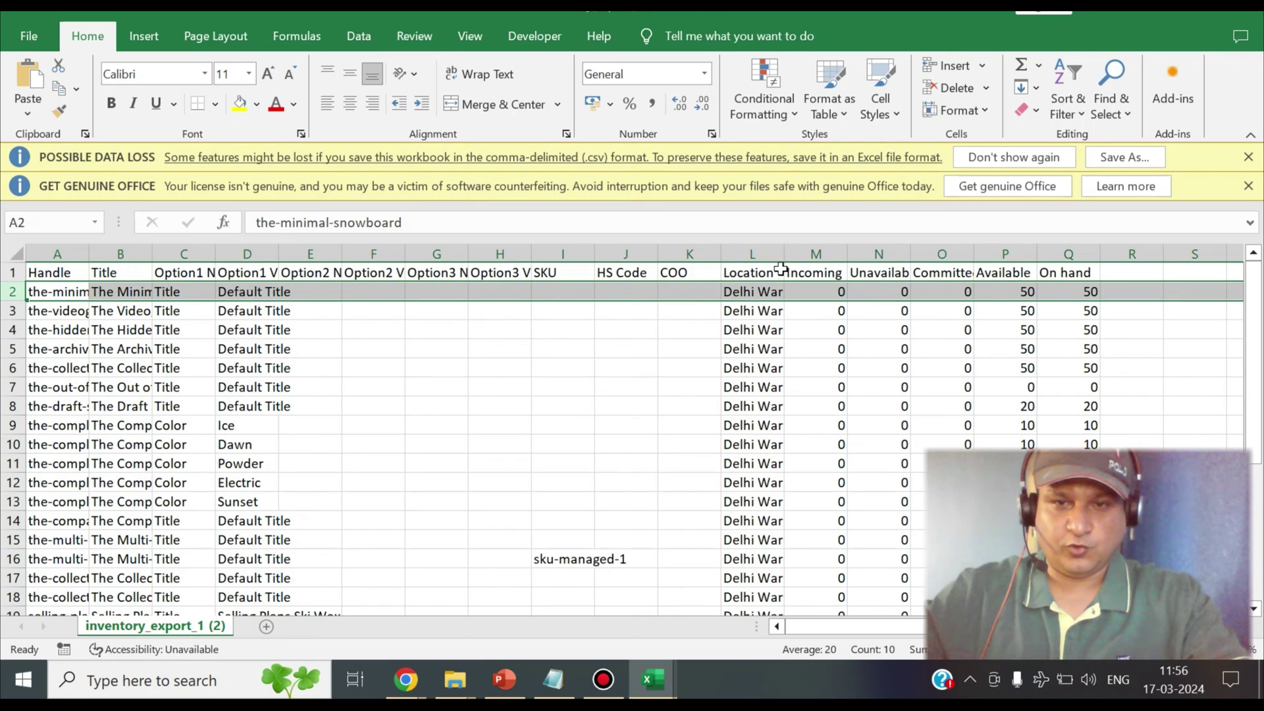
pyautogui.moveTo(785, 258); pyautogui.dragTo(840, 247)
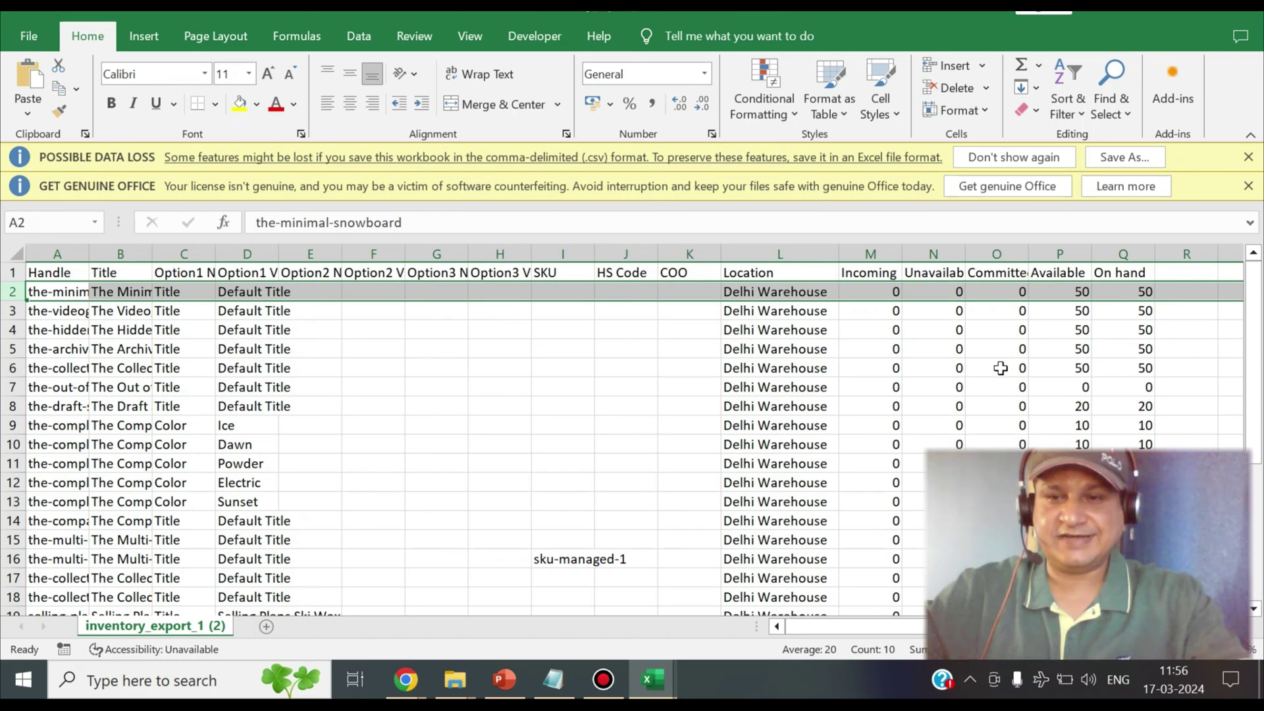
pyautogui.click(763, 291)
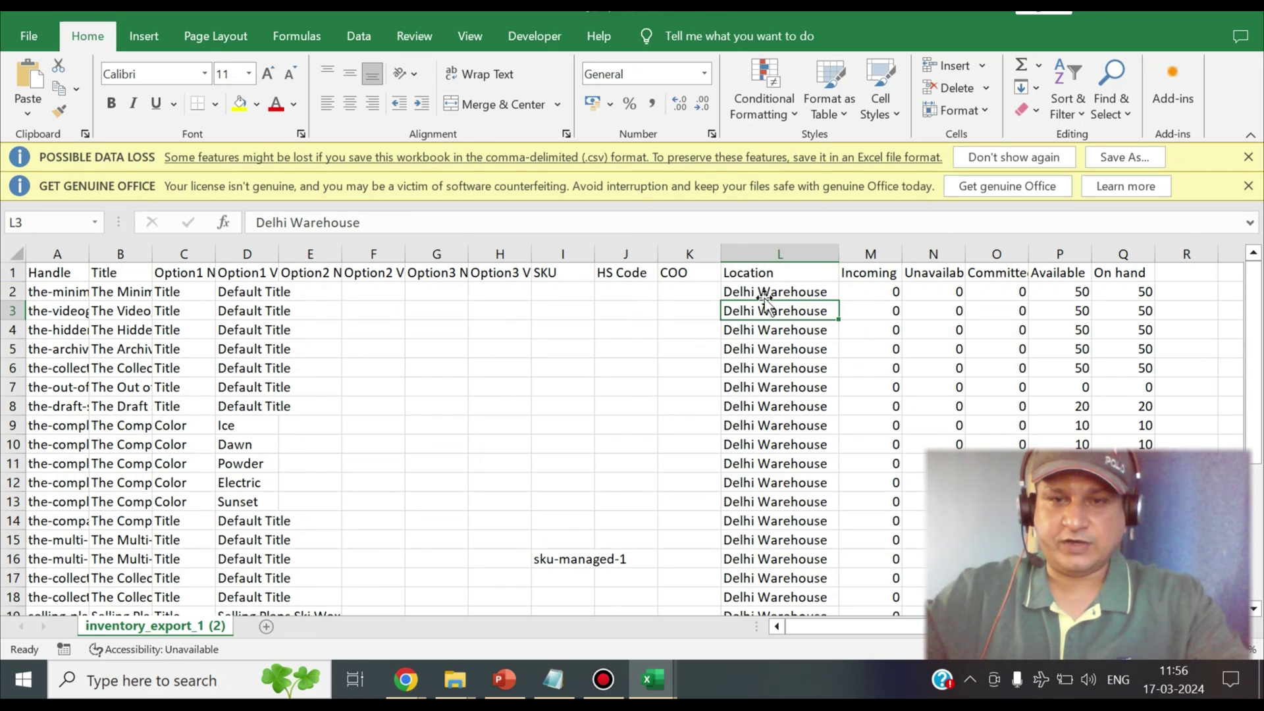
pyautogui.write('B')
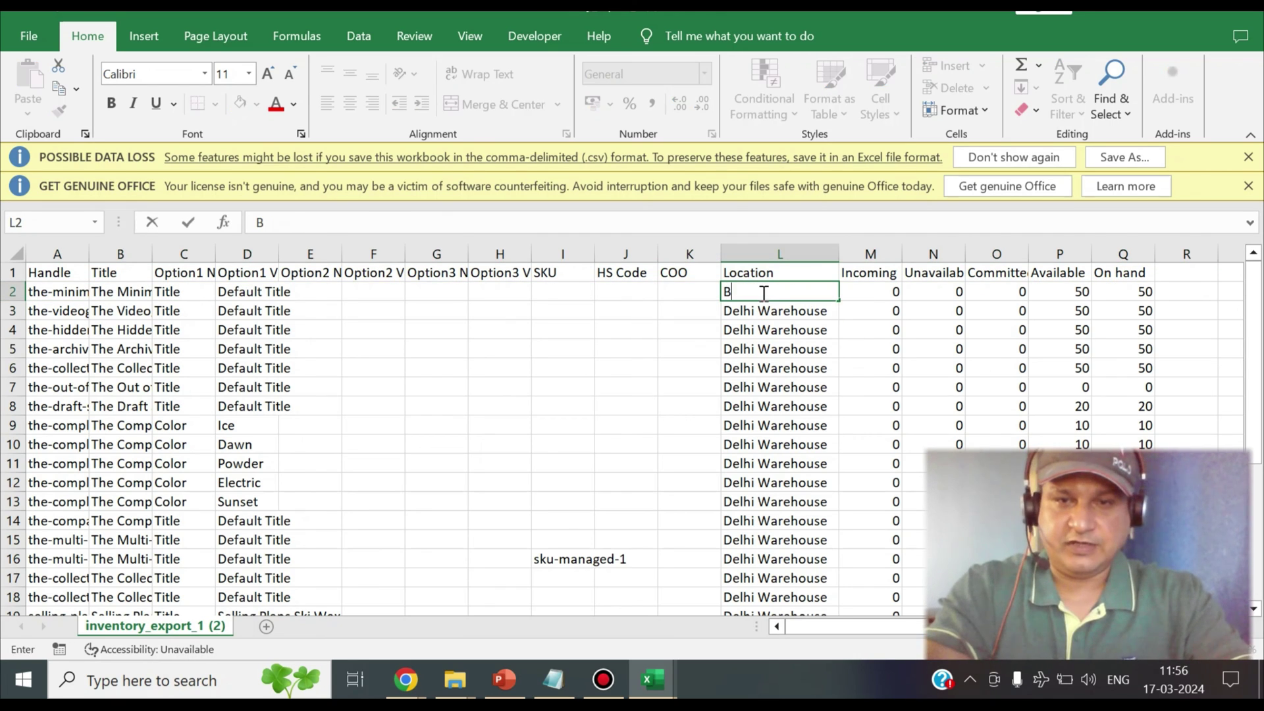
pyautogui.write('angalore Warehouse')
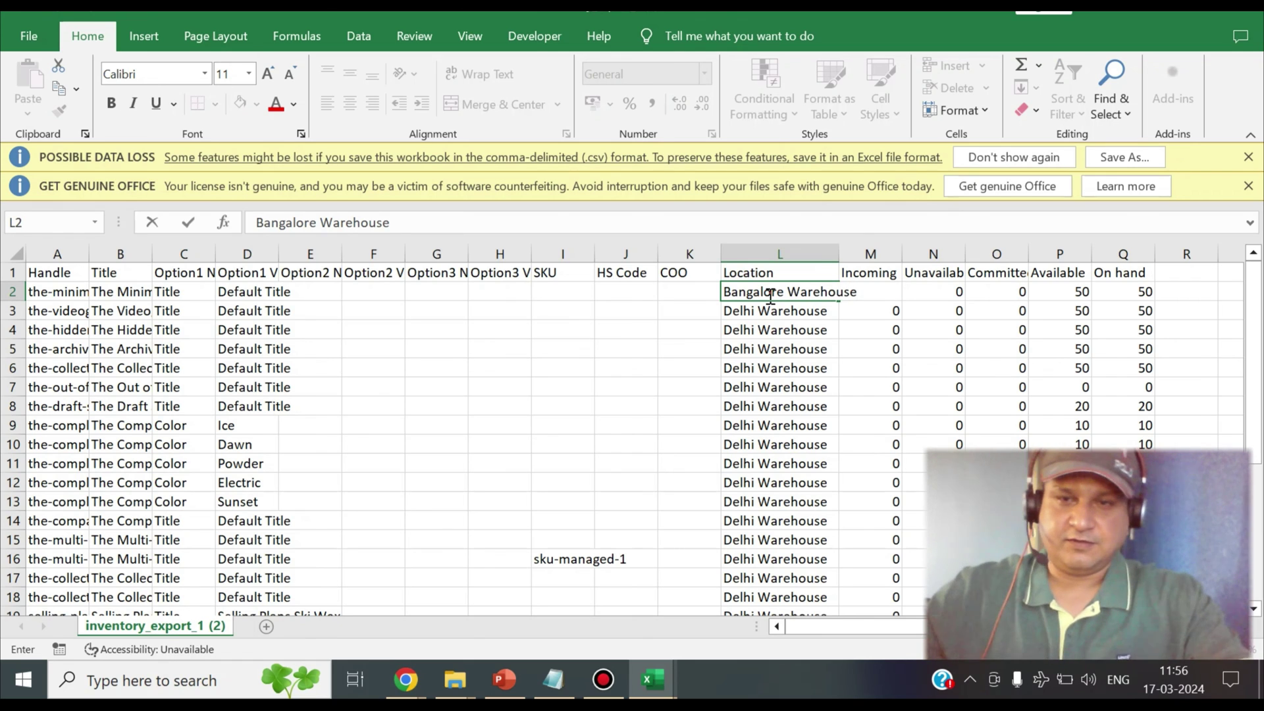
pyautogui.click(817, 329)
pyautogui.click(820, 292)
pyautogui.hotkey('ctrl', 'c')
pyautogui.moveTo(820, 310); pyautogui.dragTo(807, 572)
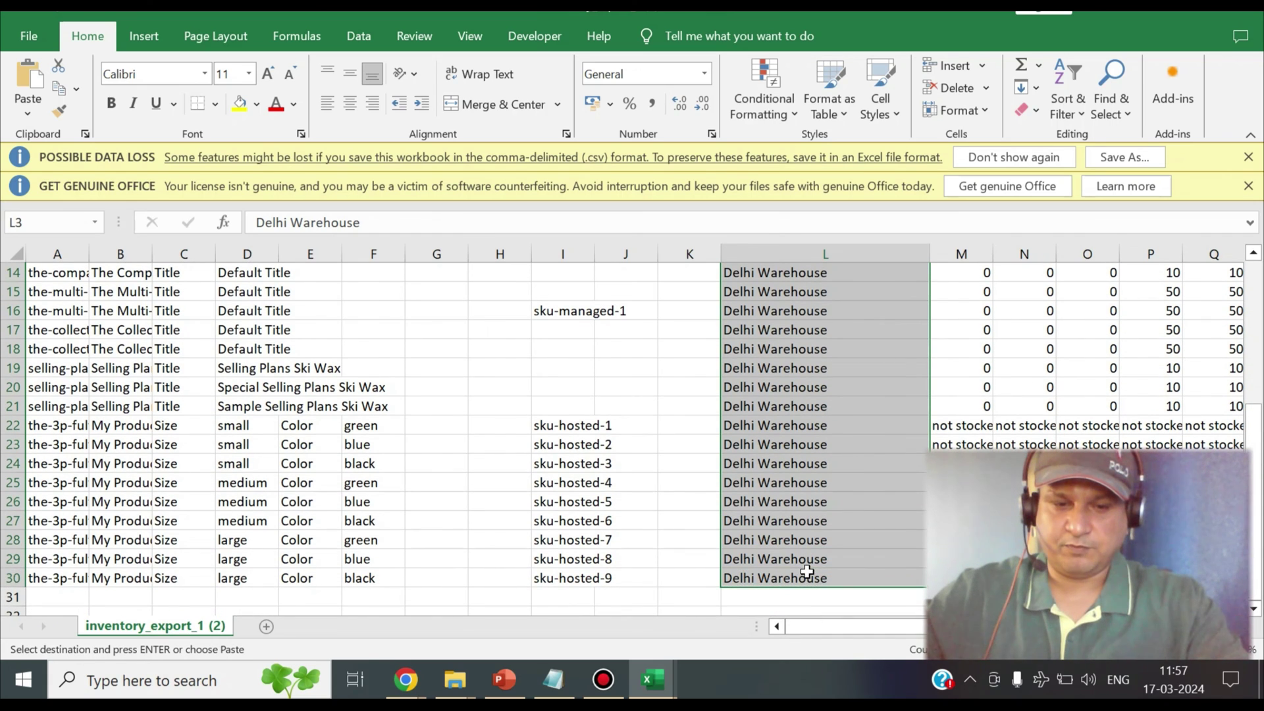
pyautogui.hotkey('ctrl', 'v')
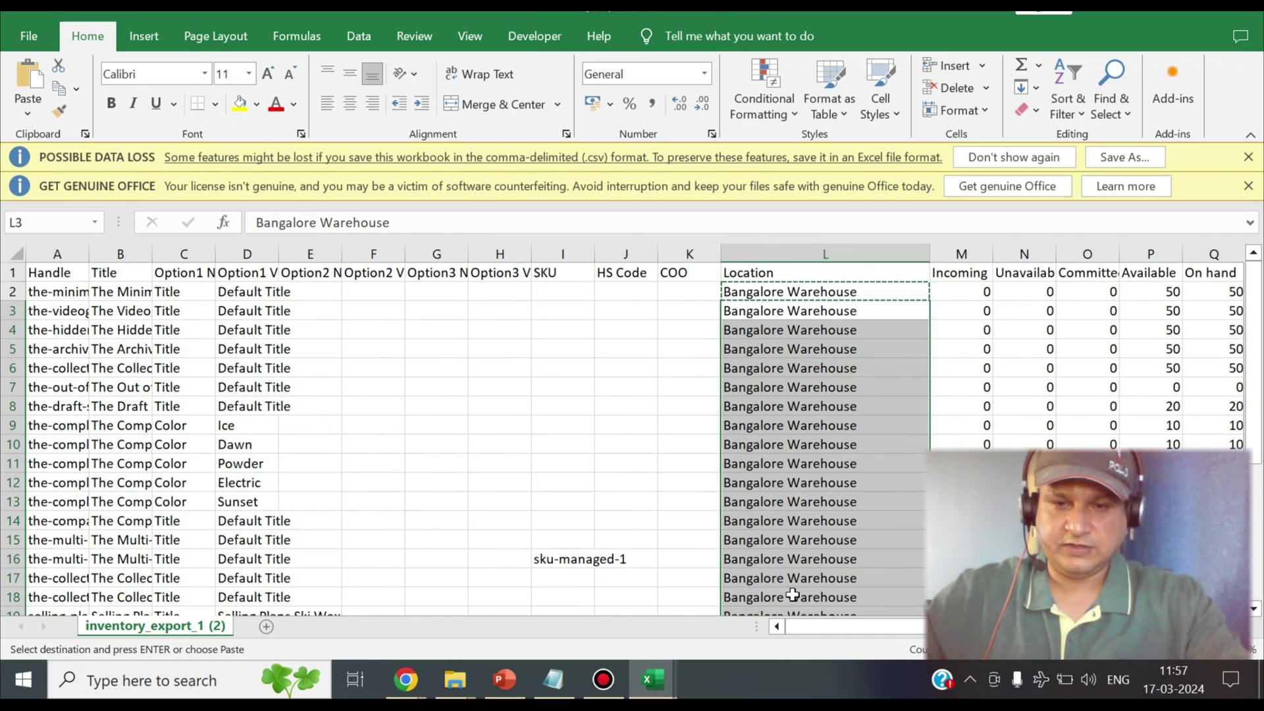
# Set the first product's Available (P2) and On hand (Q2) to 100, then close Excel.
pyautogui.moveTo(823, 629); pyautogui.dragTo(898, 630)
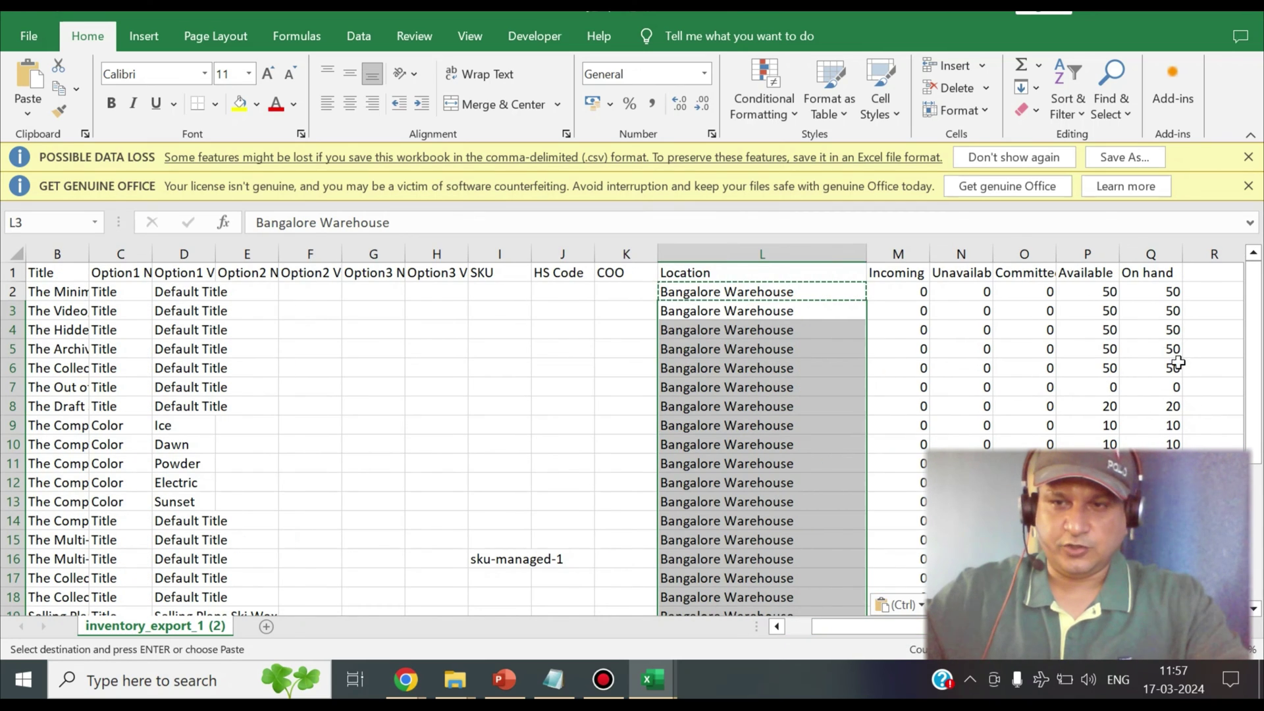
pyautogui.click(1115, 292)
pyautogui.write('100')
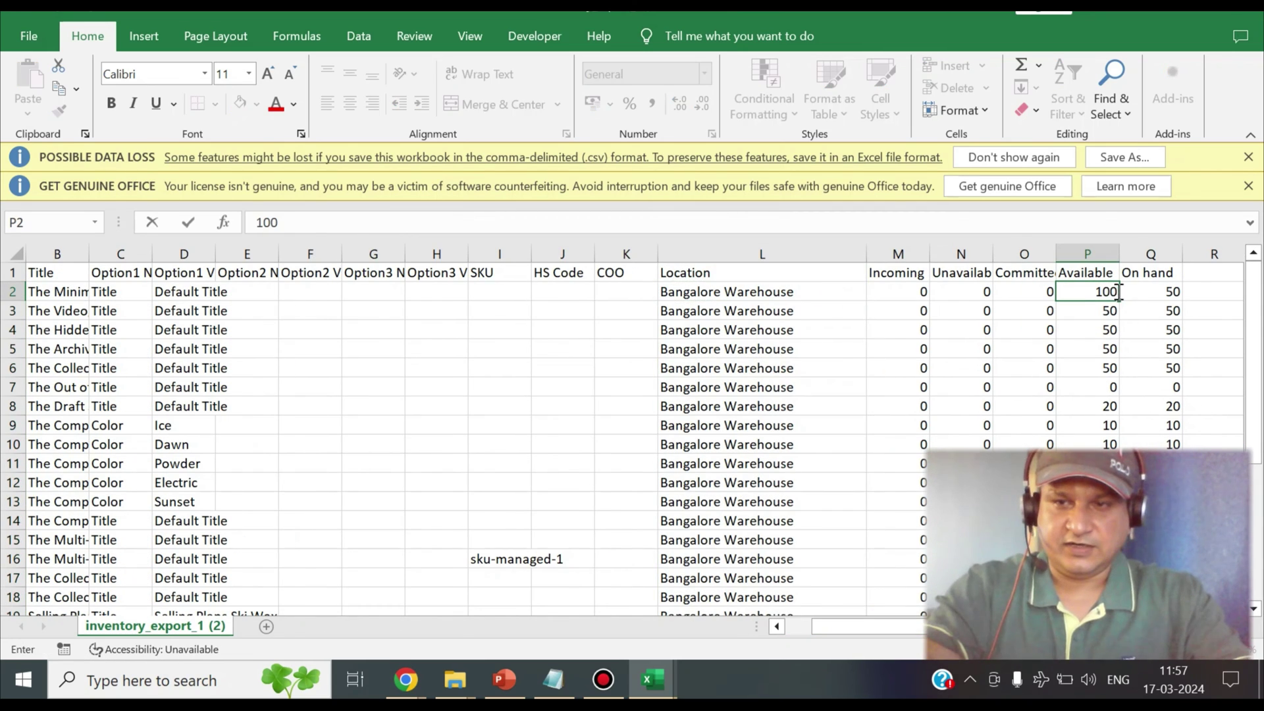
pyautogui.click(1163, 292)
pyautogui.write('100')
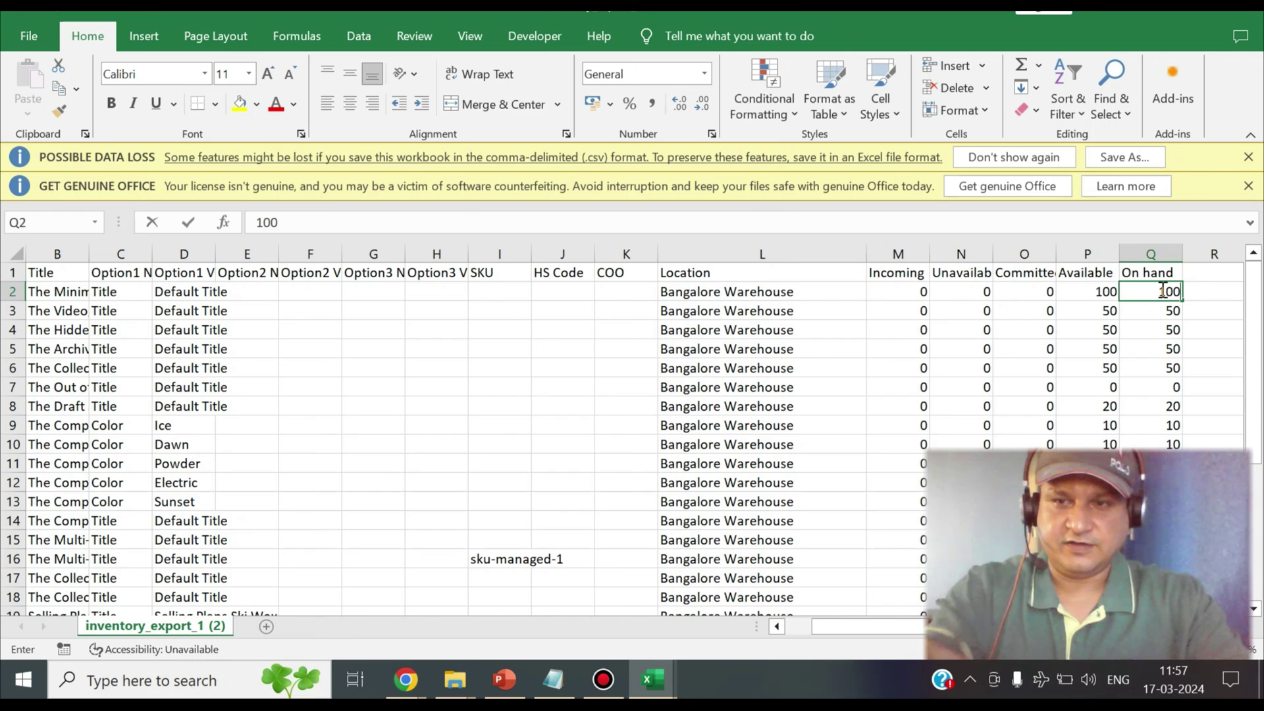
pyautogui.click(1161, 291)
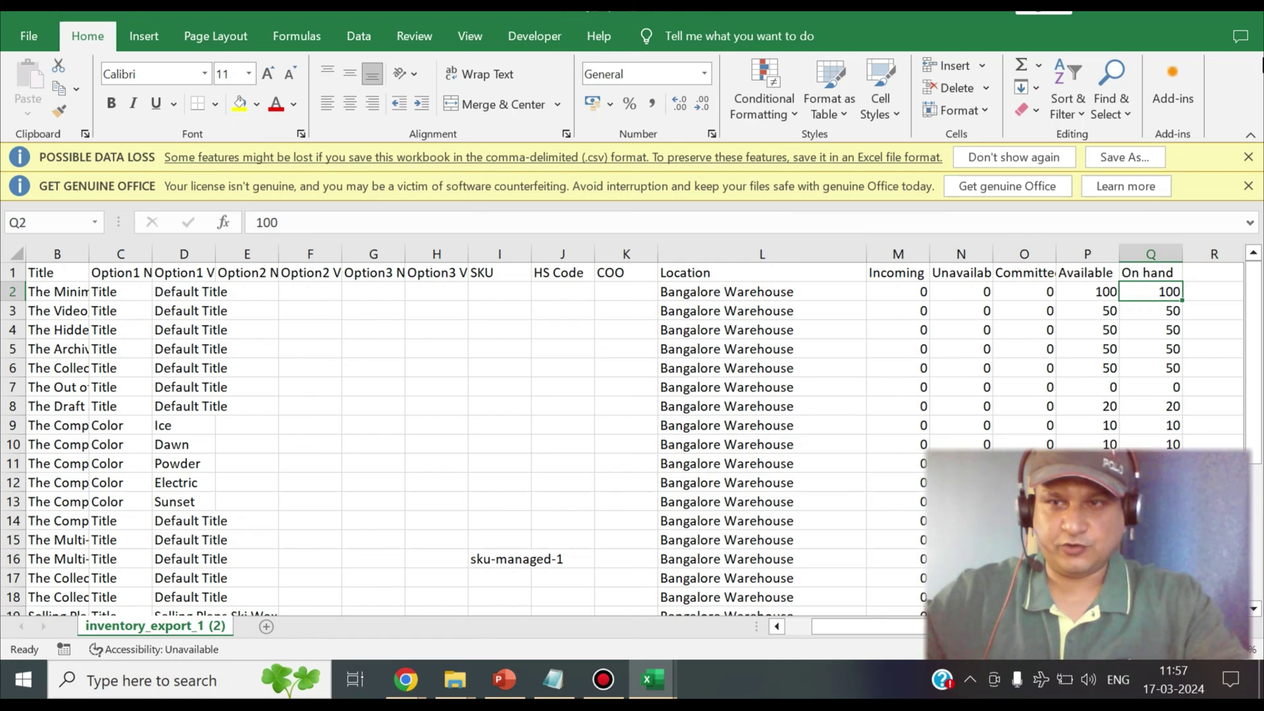
pyautogui.click(1235, 12)
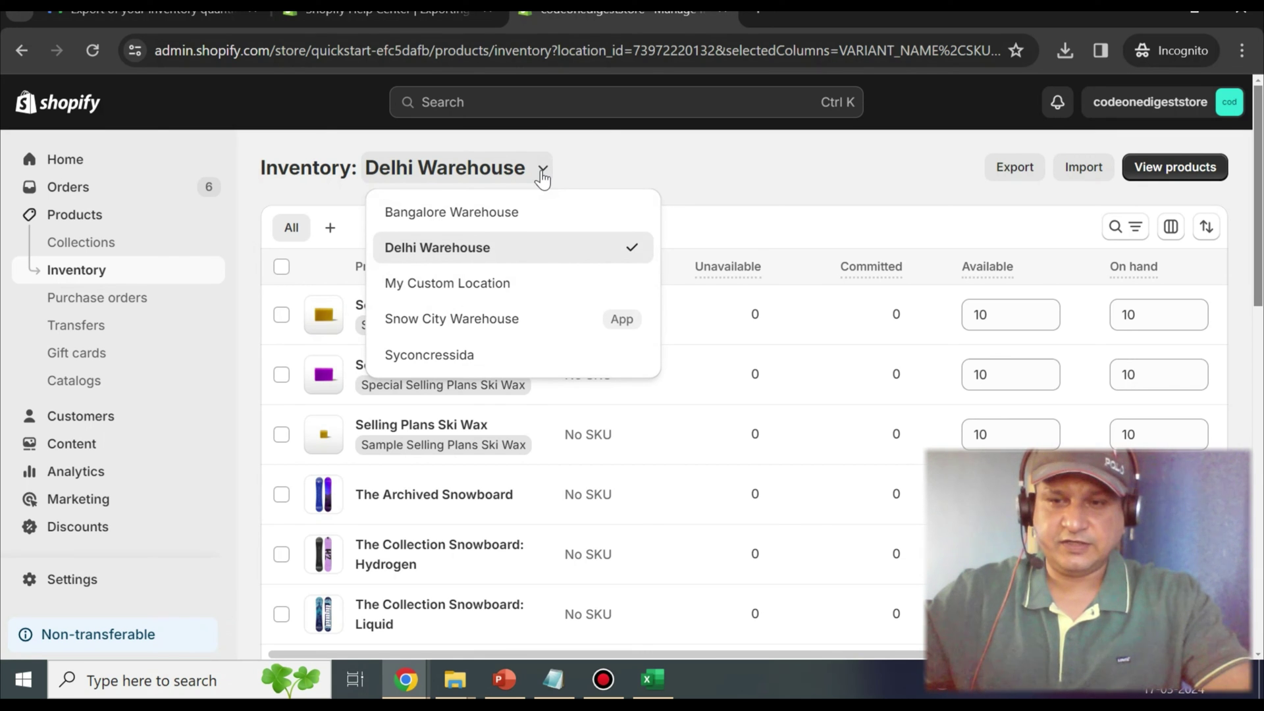
# Switch the Inventory page's location selector to Bangalore Warehouse.
pyautogui.click(489, 218)
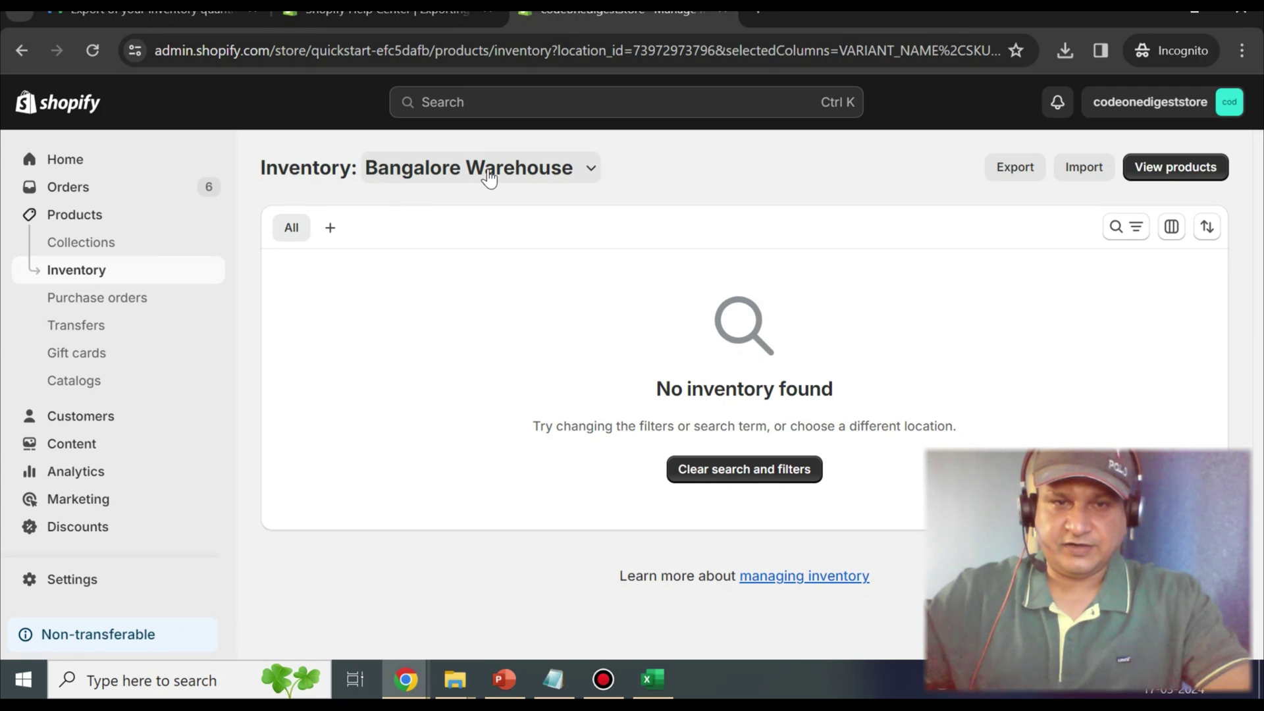
# Import the edited inventory_export_1 (2).csv into Shopify inventory, ready to confirm 29 variants.
pyautogui.click(1076, 172)
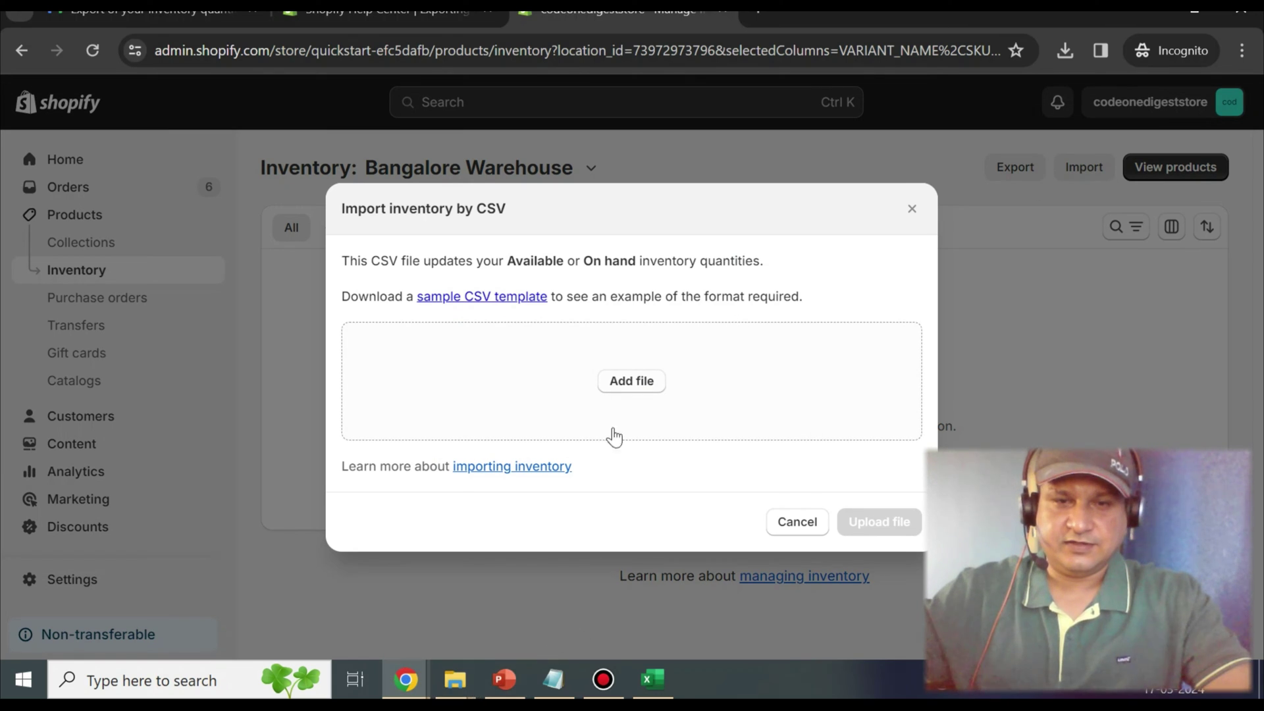
pyautogui.click(635, 384)
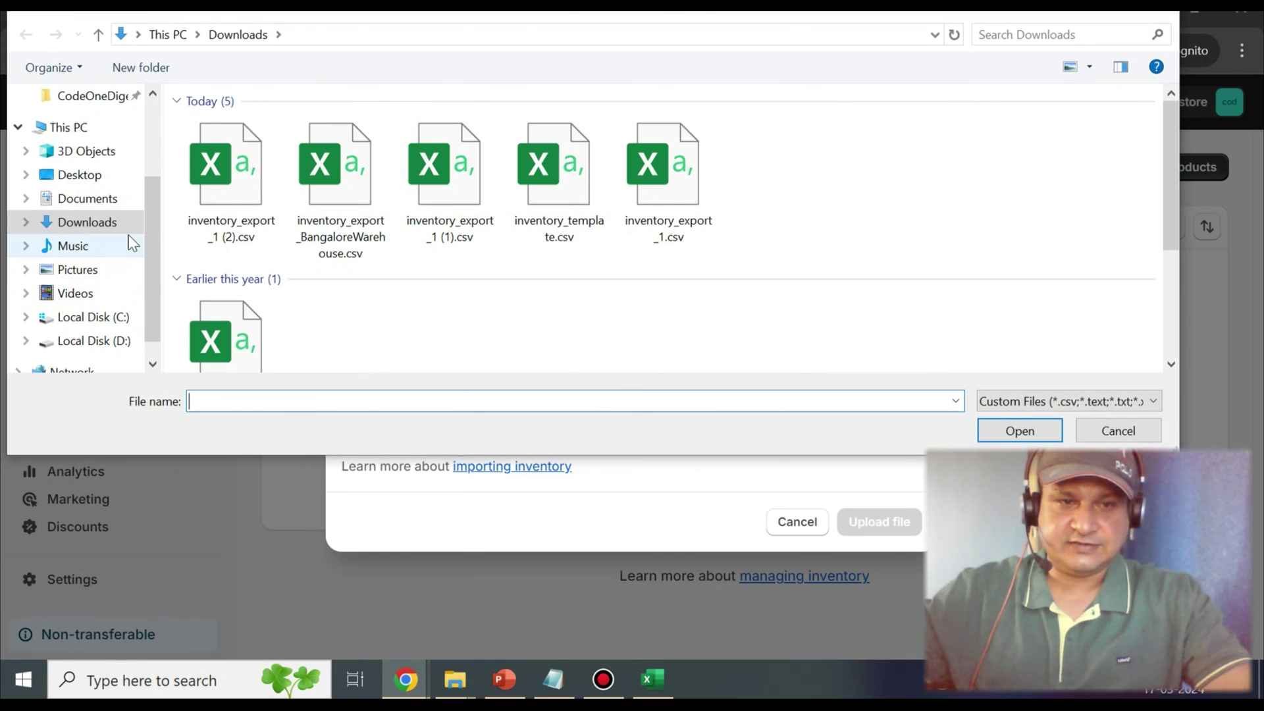
pyautogui.click(225, 186)
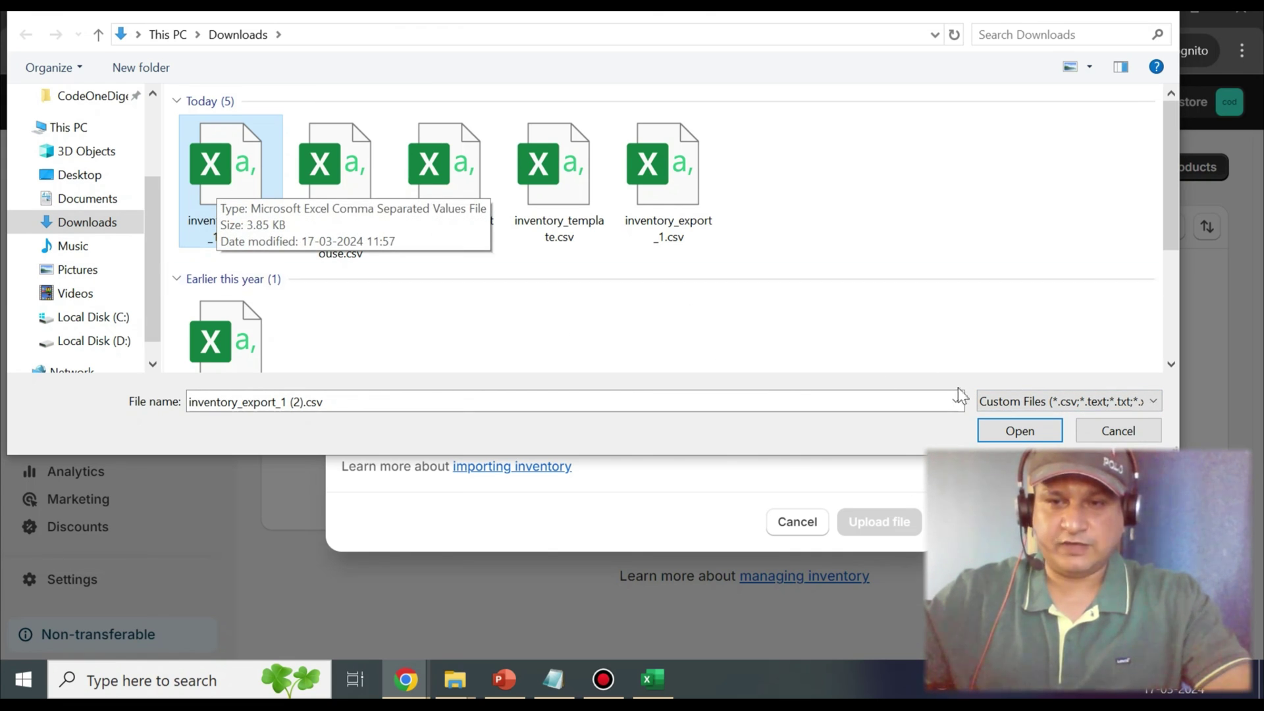
pyautogui.click(987, 436)
pyautogui.click(879, 515)
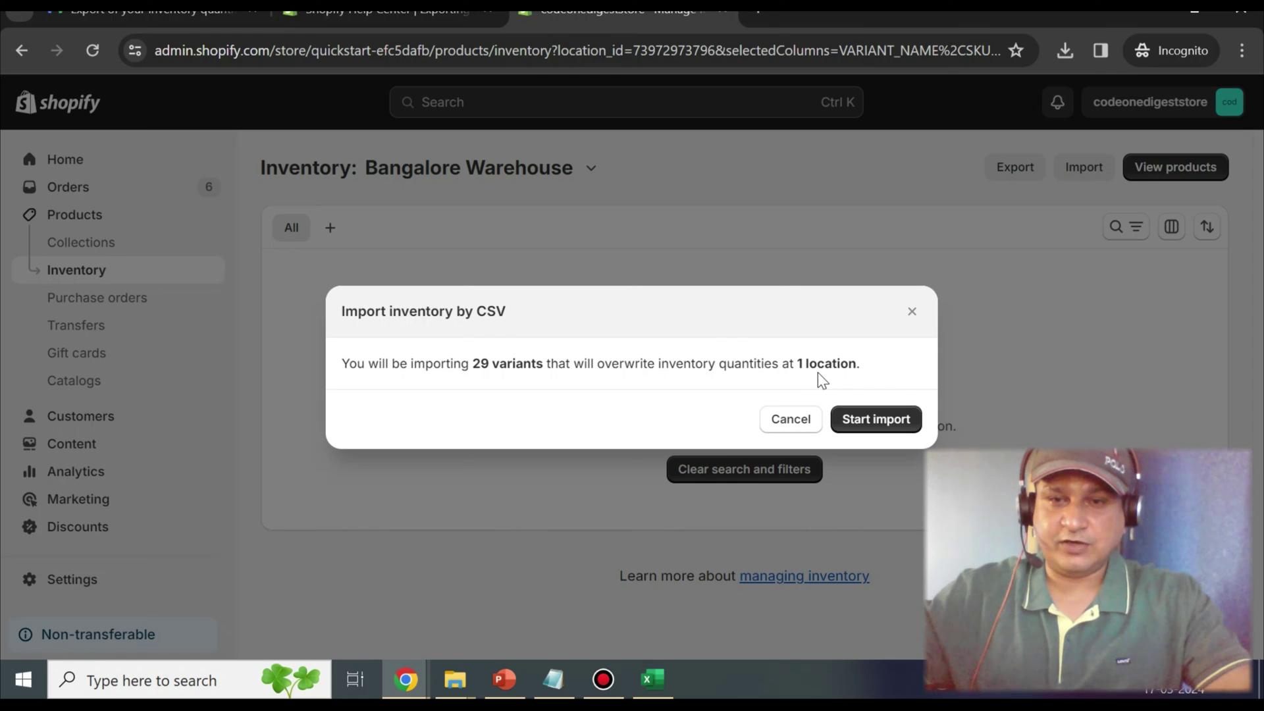
# Start the 29-variant import, then reload and check Bangalore Warehouse's Available and On hand quantities.
pyautogui.click(879, 431)
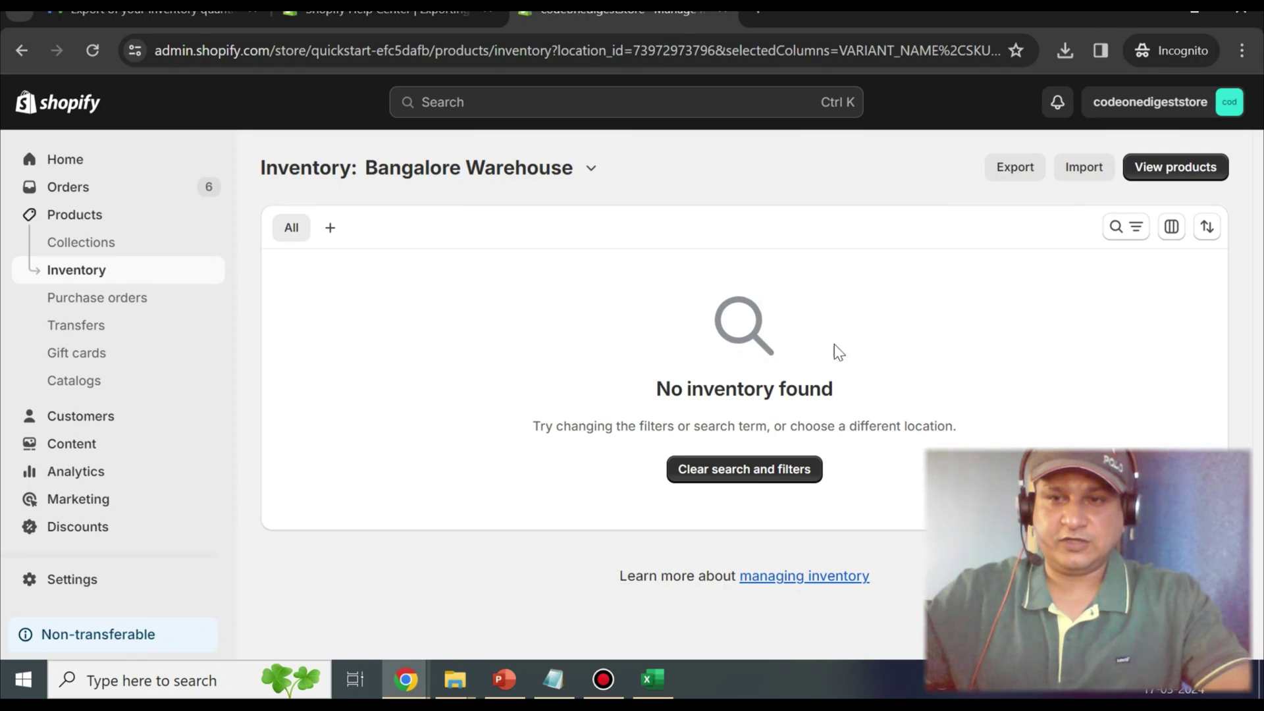
pyautogui.click(92, 50)
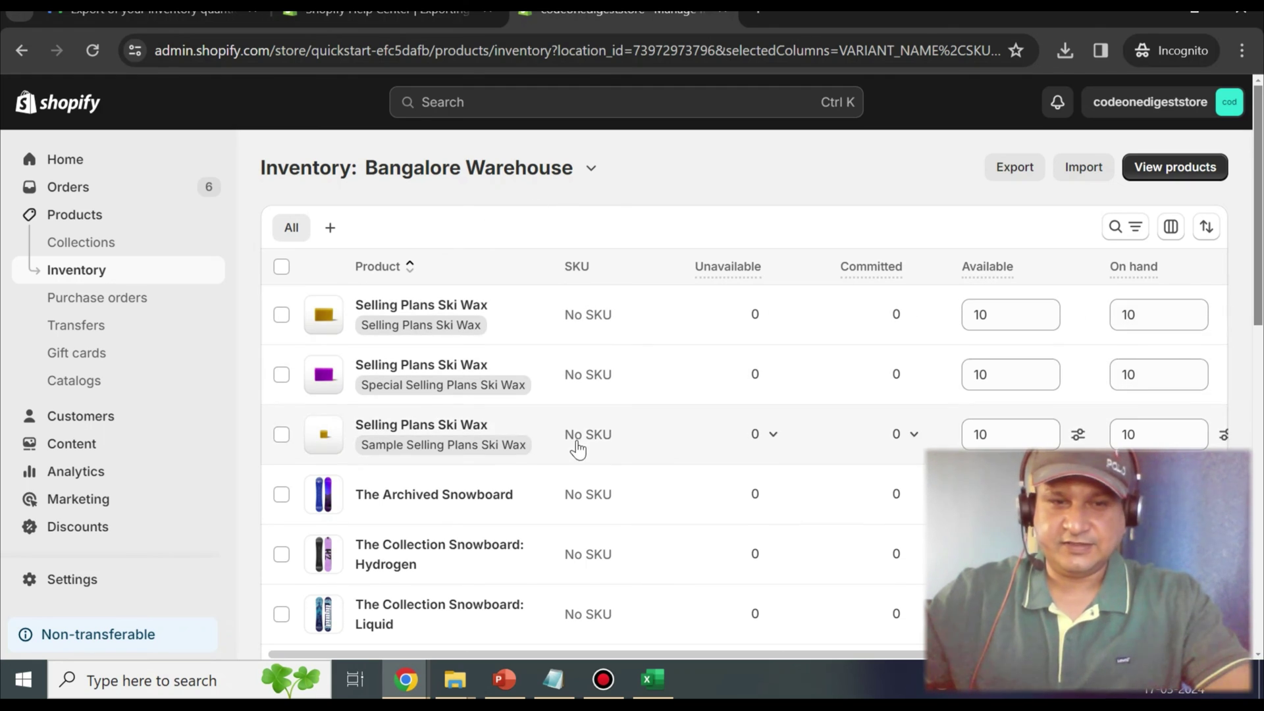
pyautogui.scroll(-9, 577, 438)
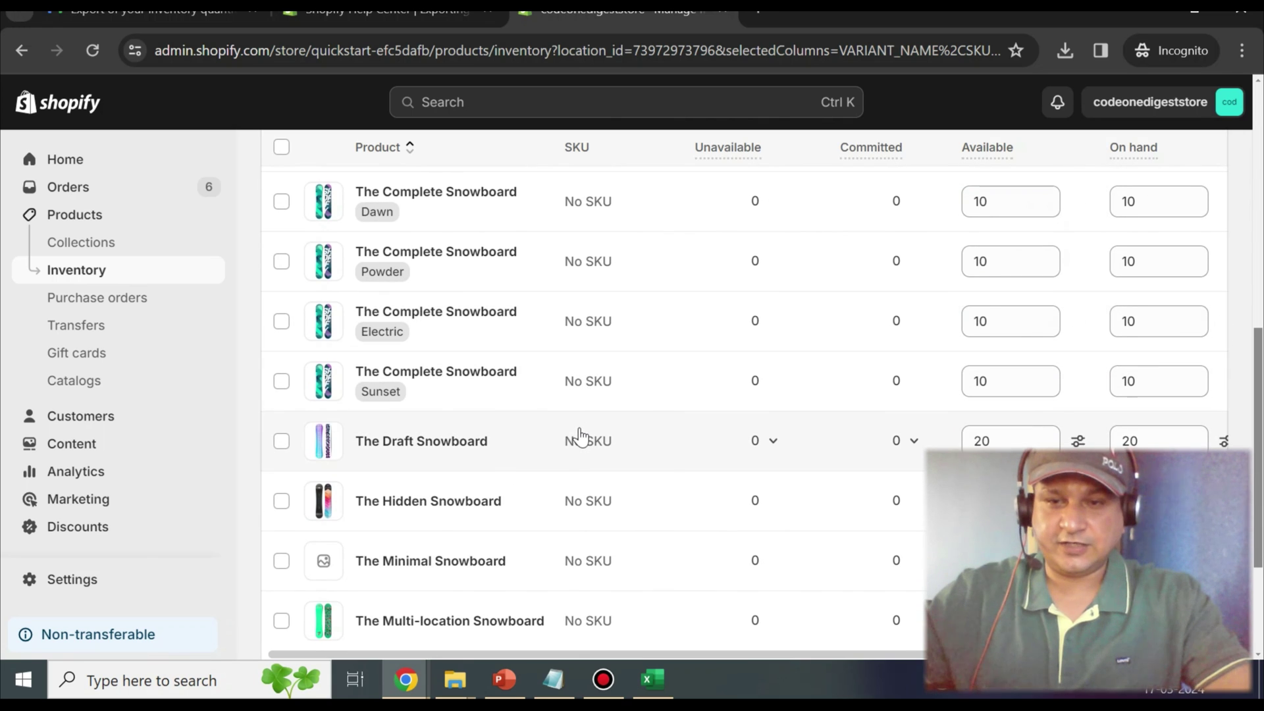
pyautogui.scroll(-3, 579, 436)
pyautogui.scroll(9, 580, 436)
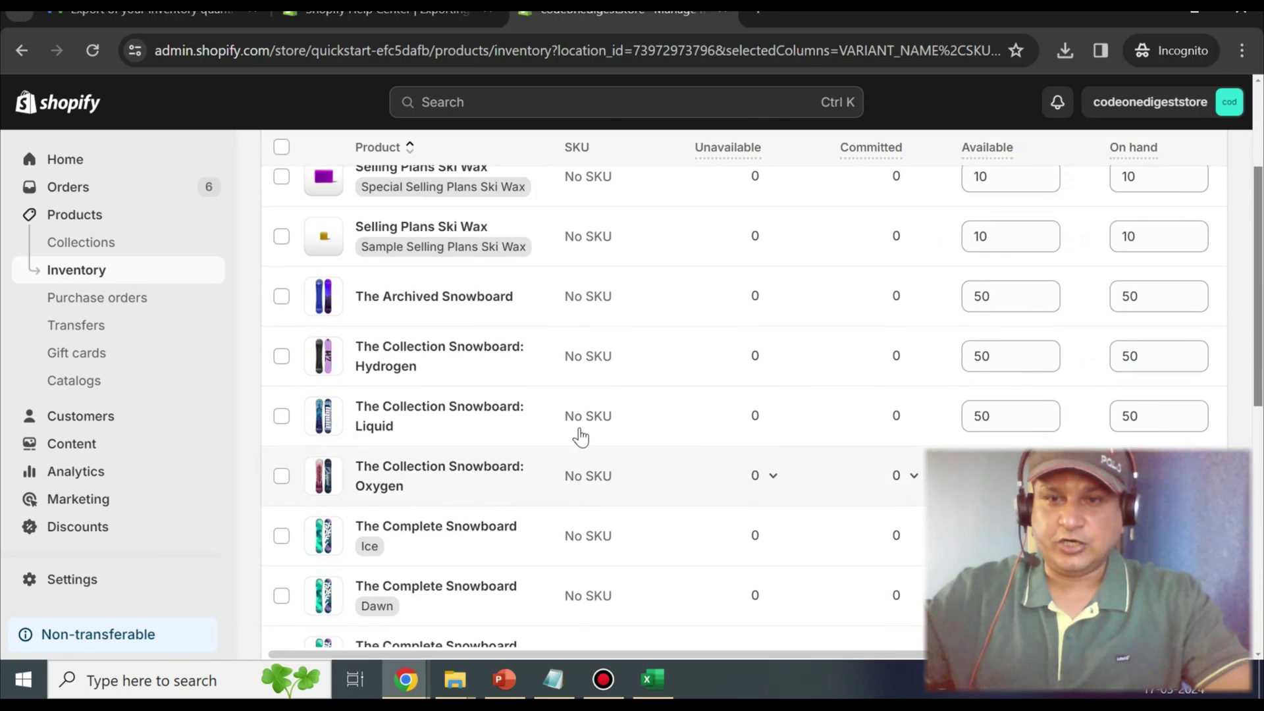
pyautogui.scroll(3, 580, 436)
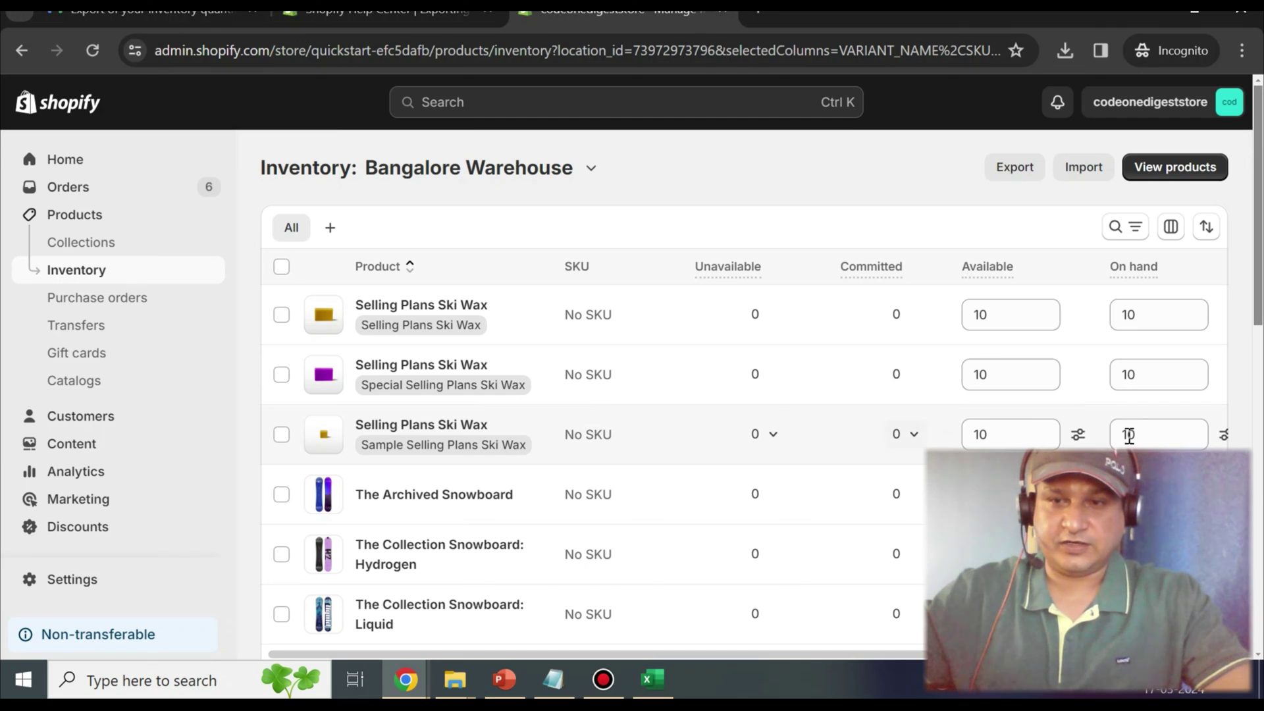
pyautogui.doubleClick(1021, 314)
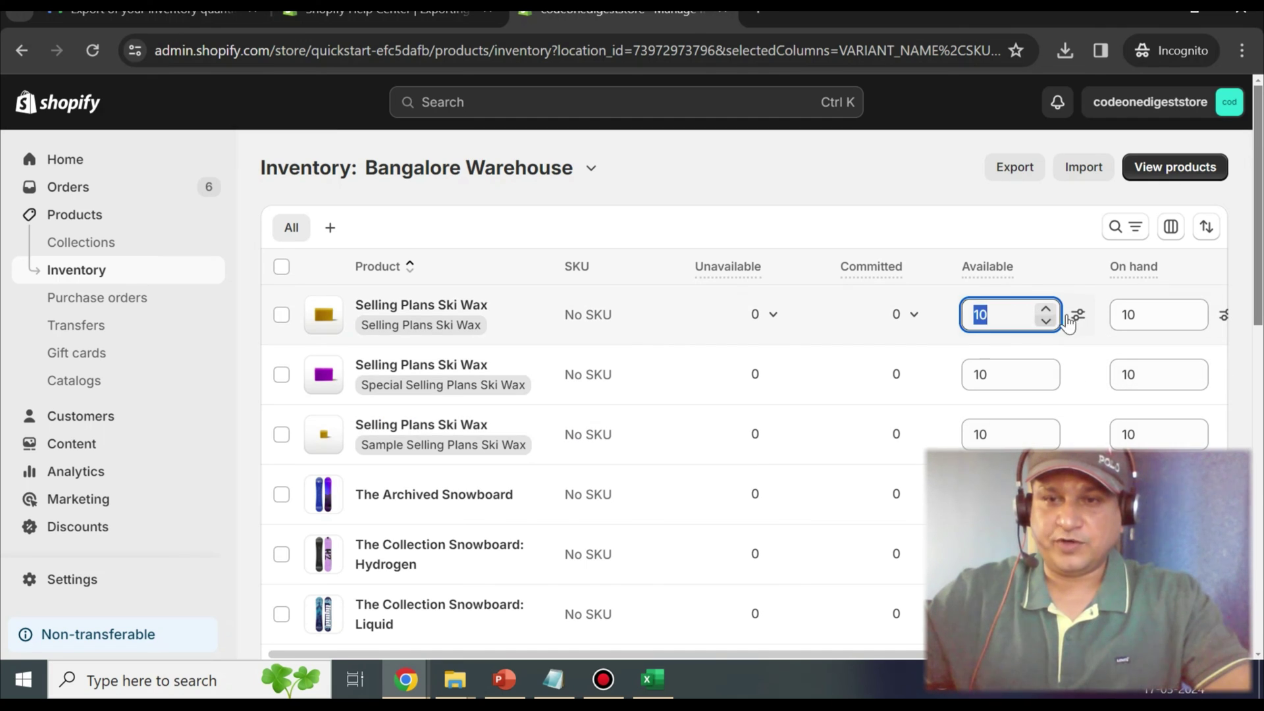
pyautogui.click(1170, 313)
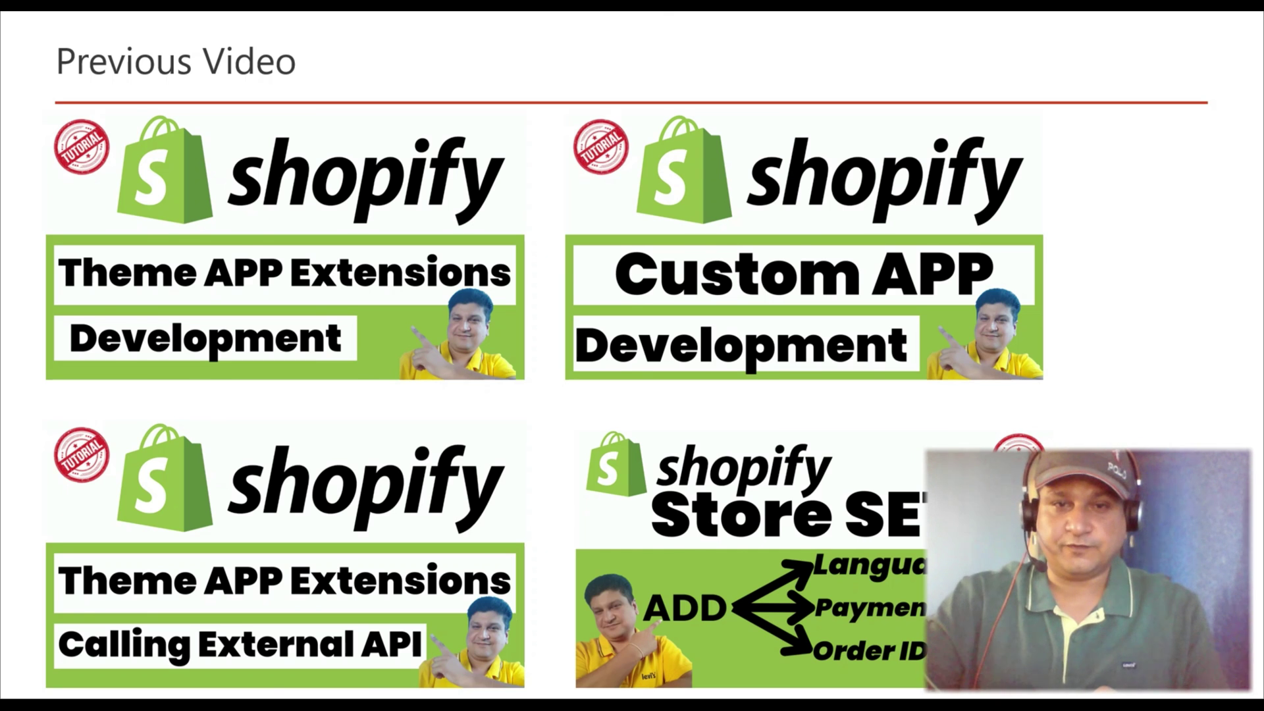
# Step the slideshow past the Previous Video and Thank you slides to RING THE BELL.
pyautogui.click(563, 300)
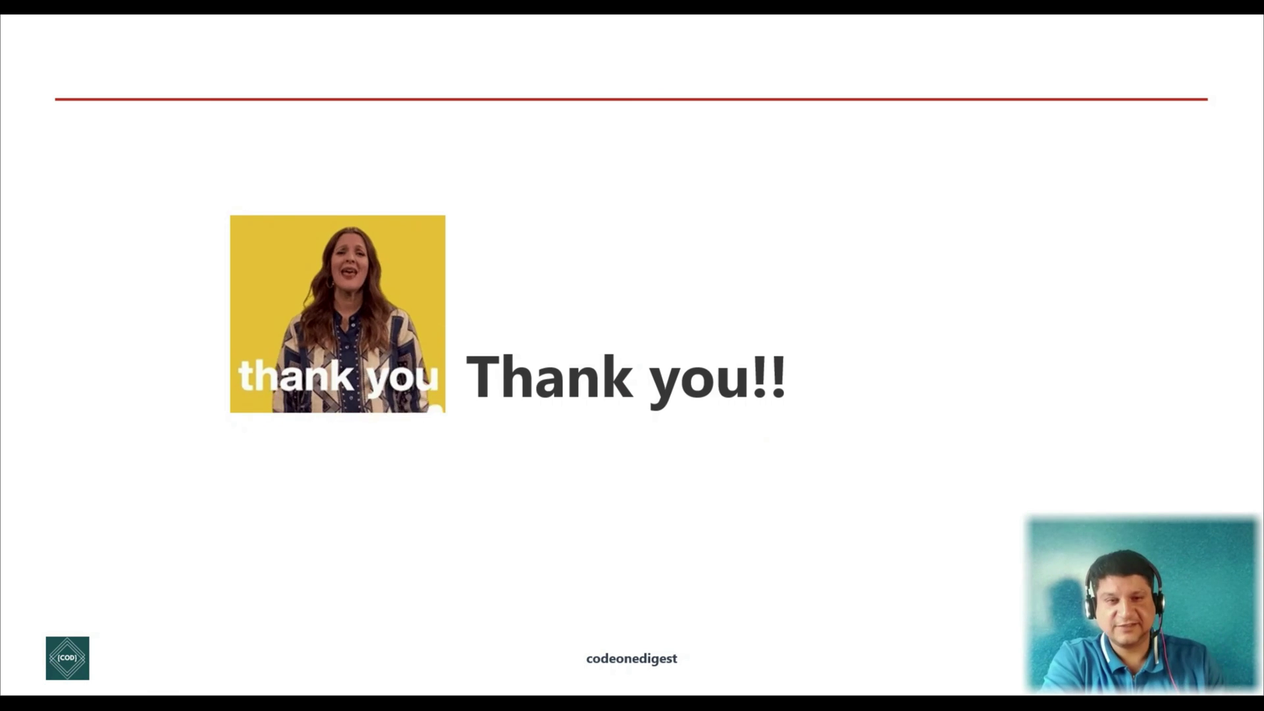
pyautogui.press('Right')
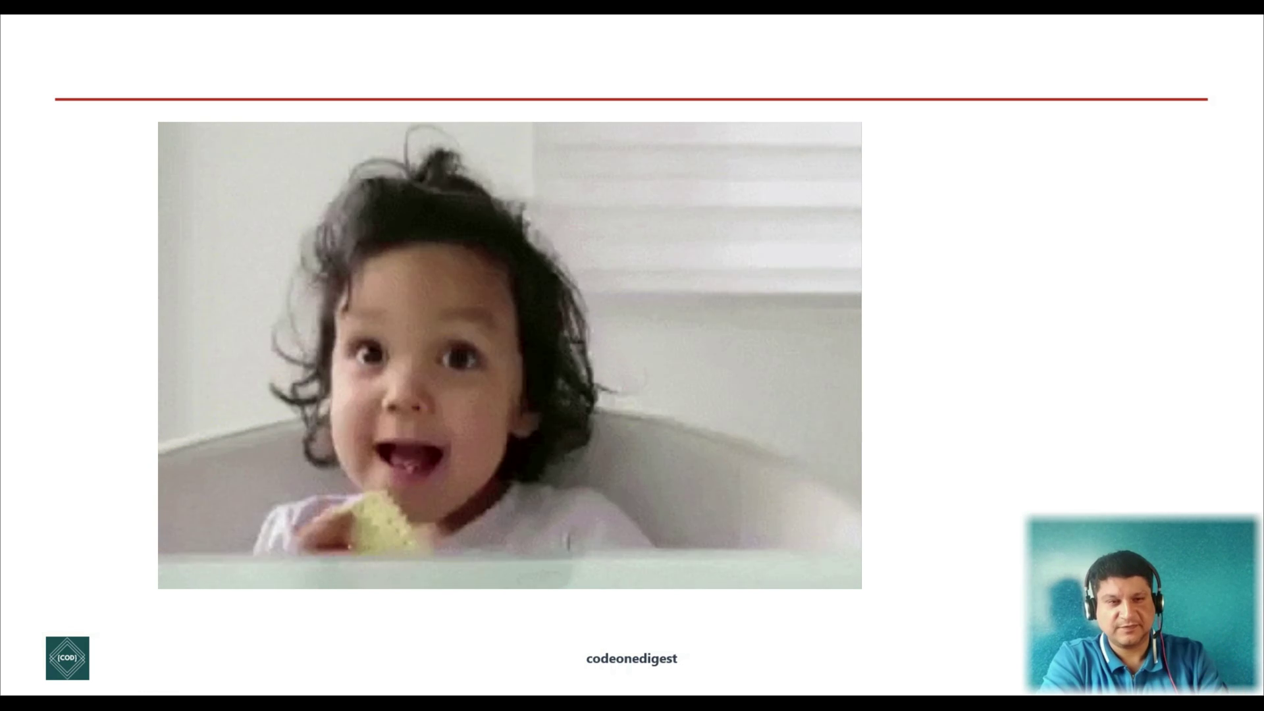
pyautogui.press('Right')
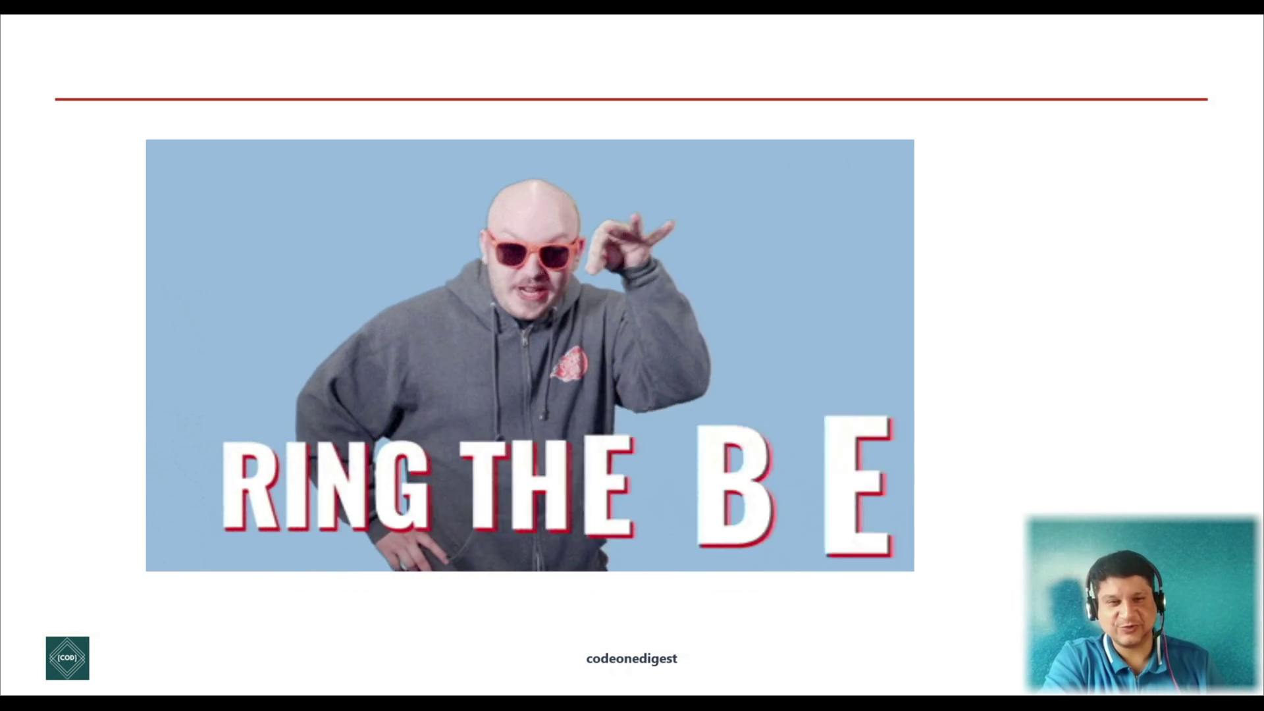
pyautogui.press('Right')
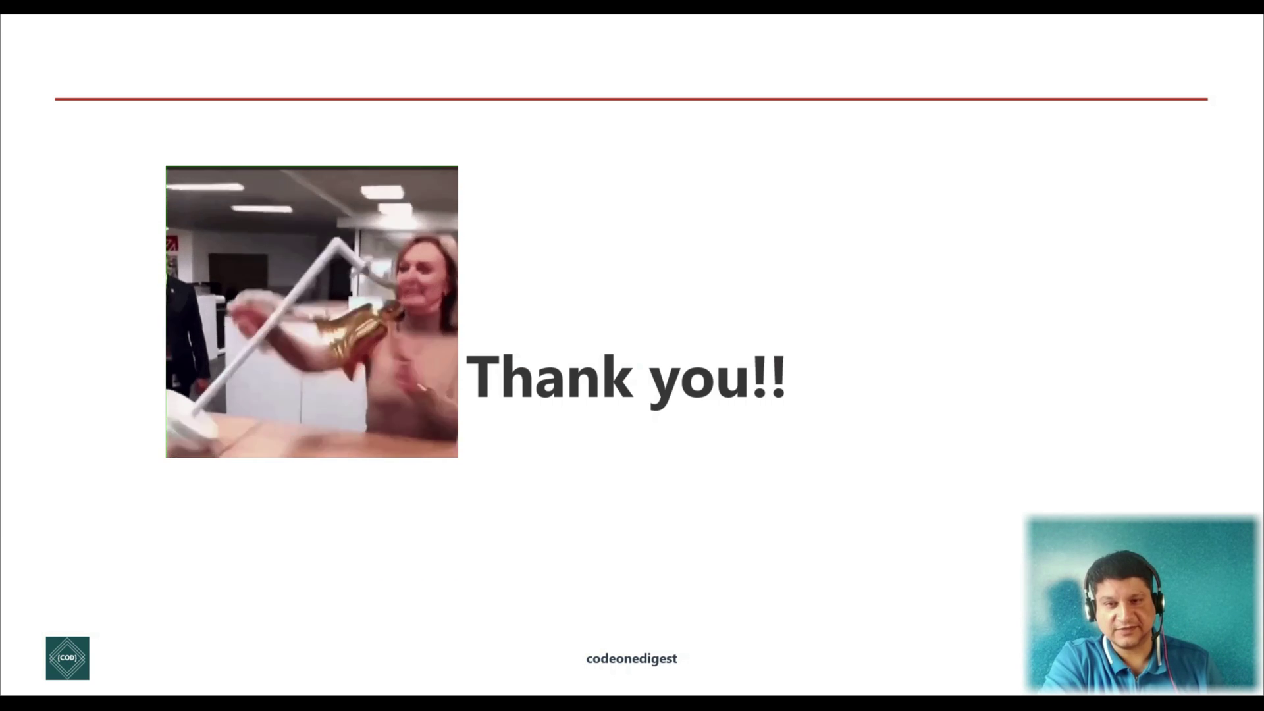
pyautogui.press('Left')
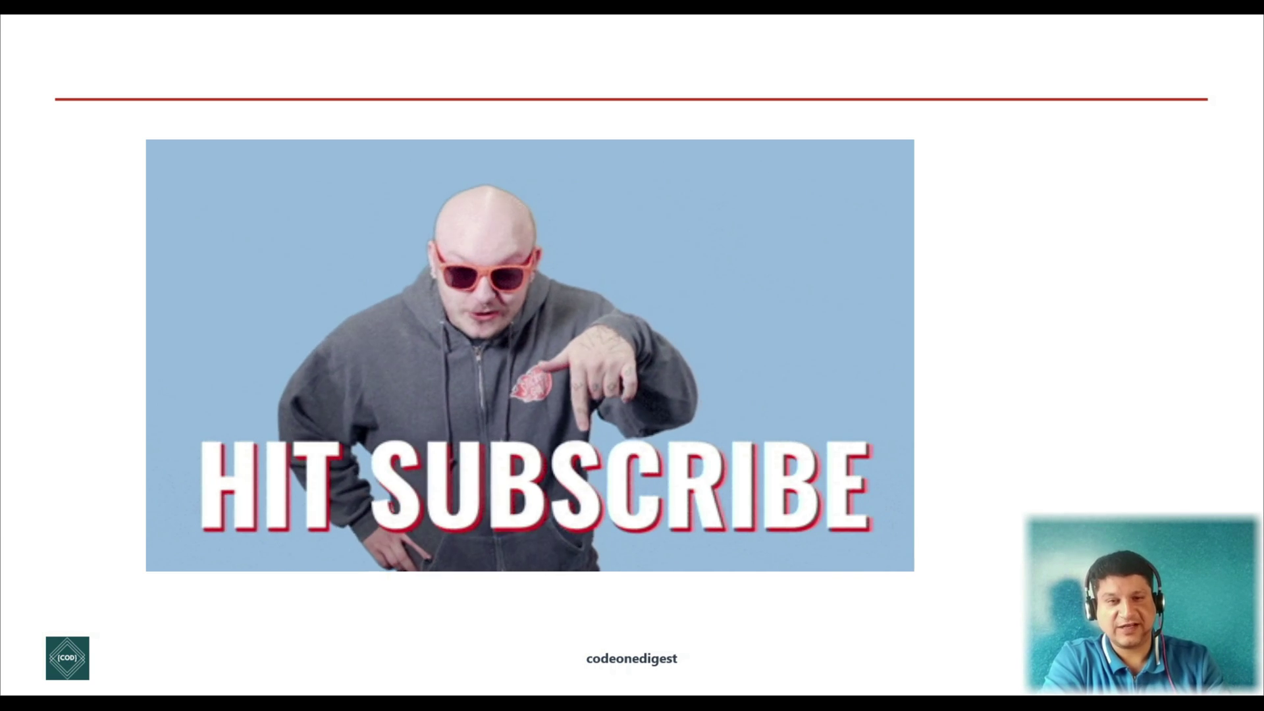